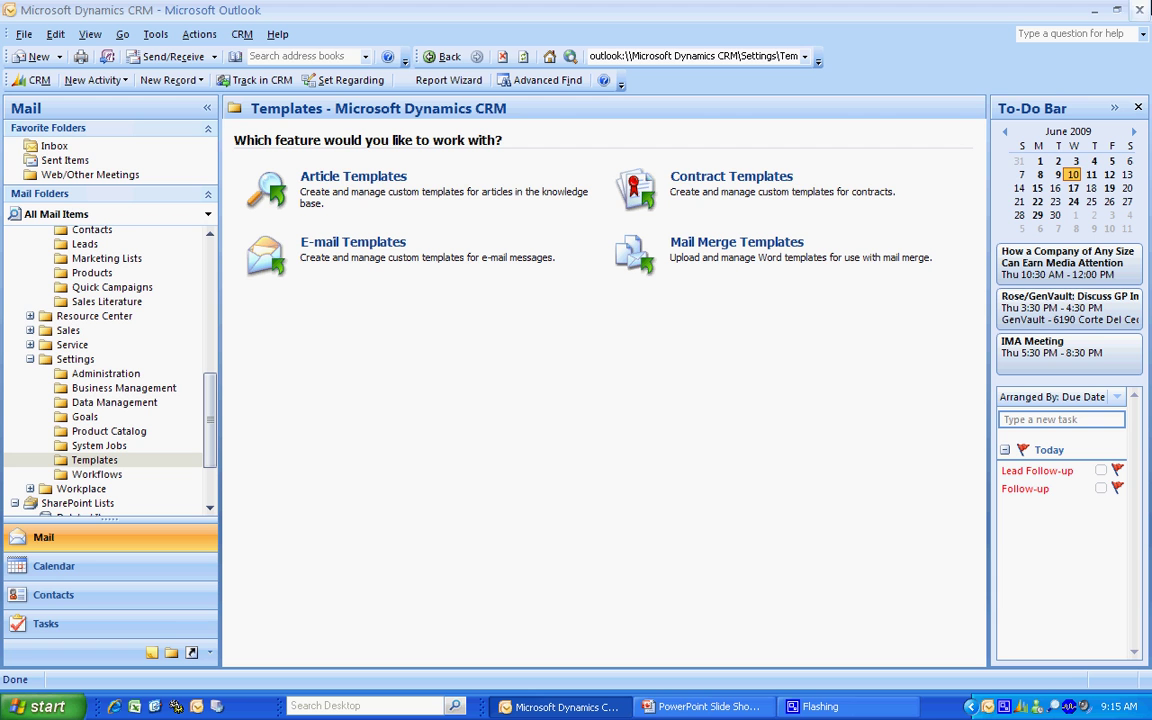
Step: Create a new mail merge template named RBS with Lead as its associated entity
{"action": "left_click", "coordinate": [724, 248]}
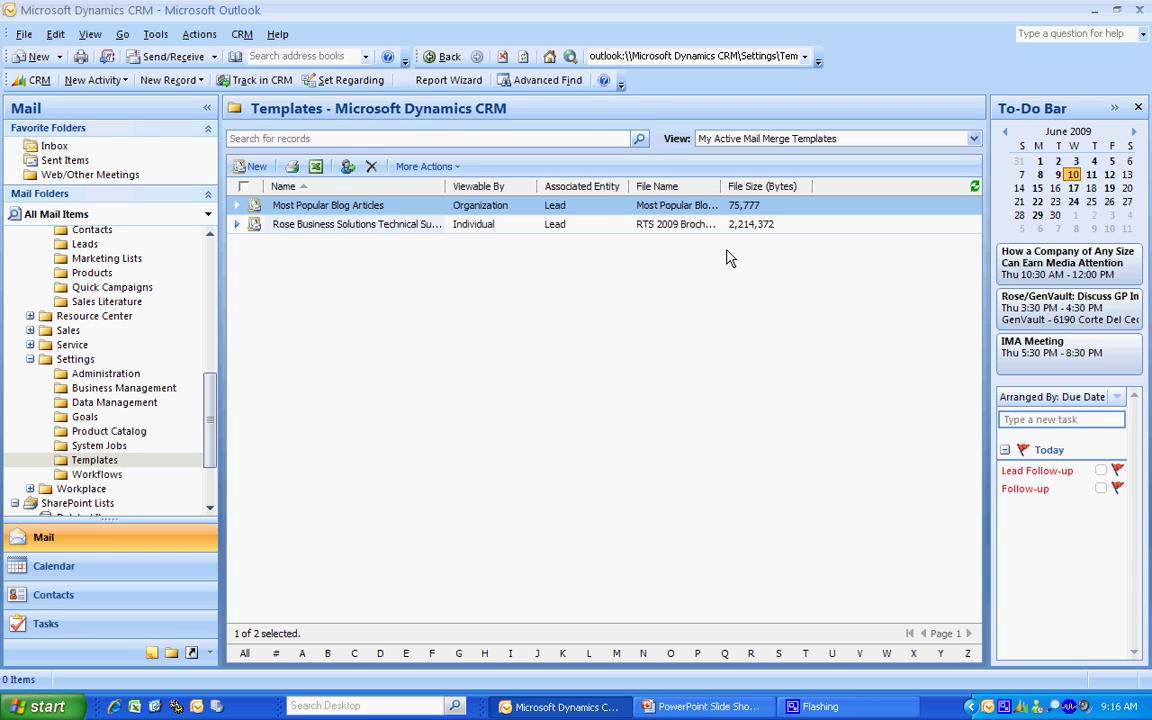
{"action": "left_click", "coordinate": [253, 172]}
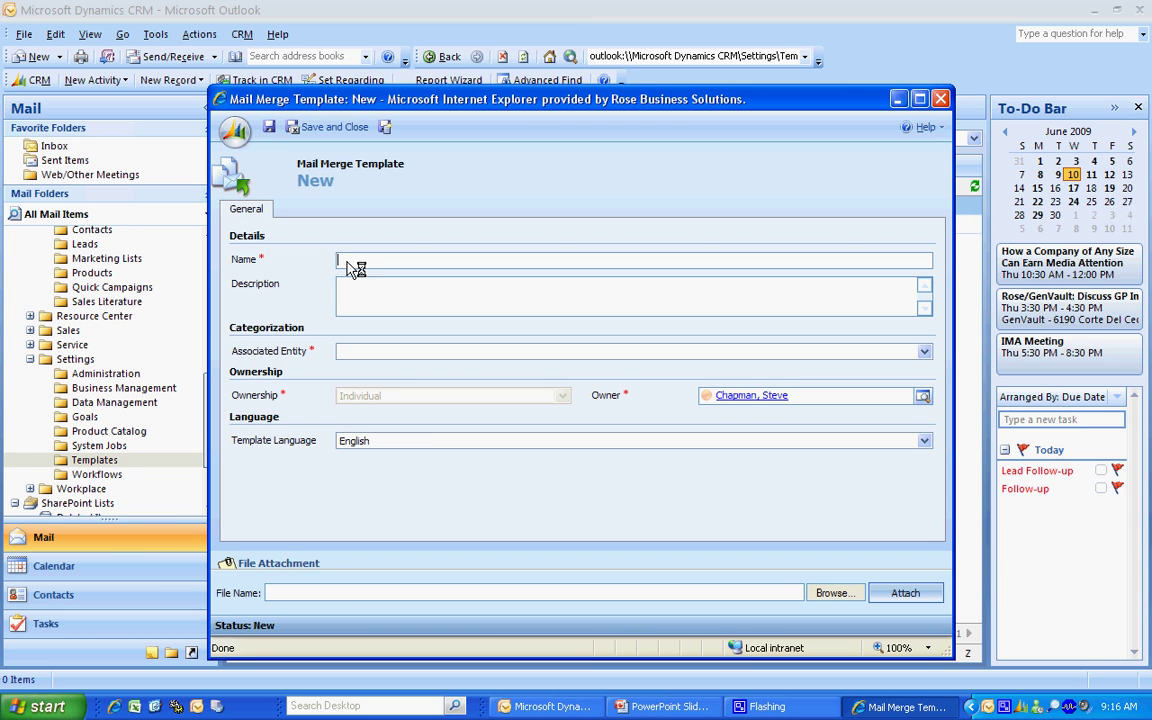
{"action": "type", "text": "RBS"}
{"action": "left_click", "coordinate": [925, 352]}
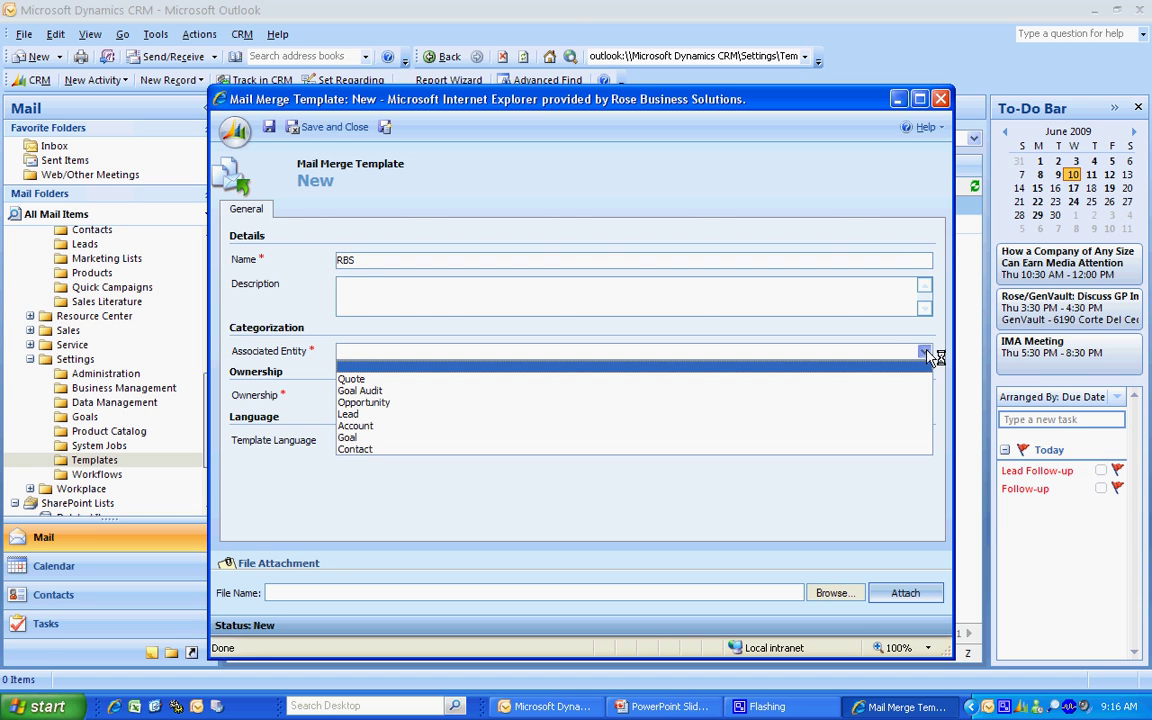
{"action": "left_click", "coordinate": [826, 424]}
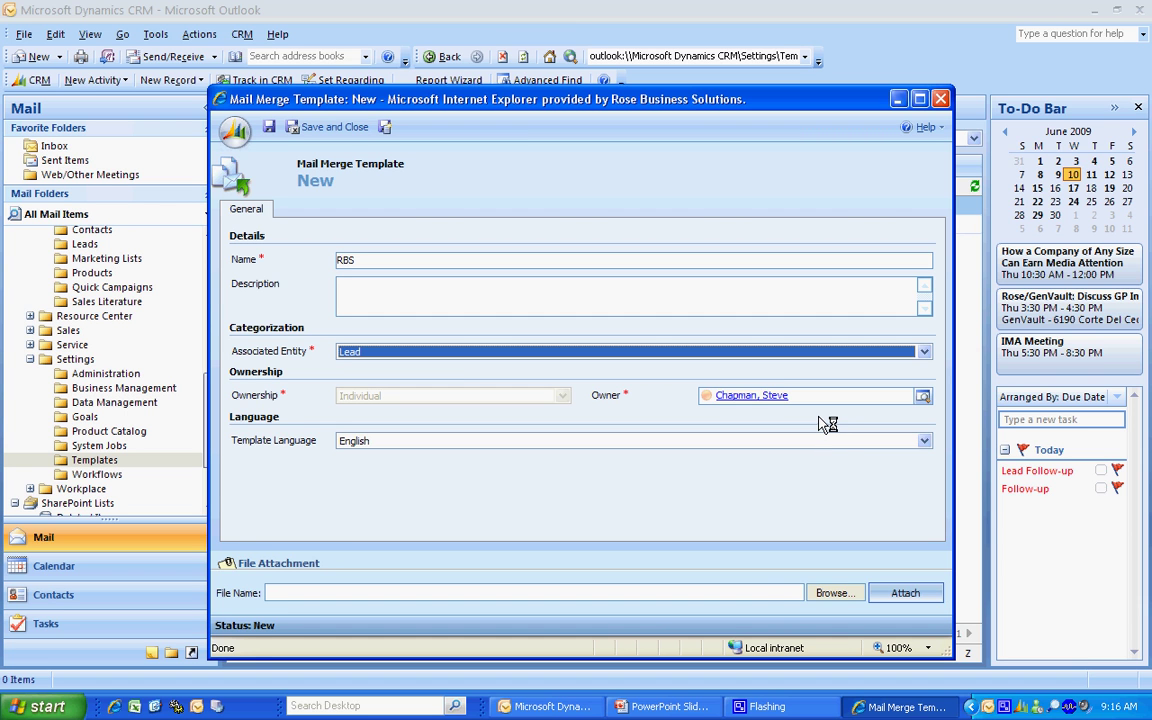
Step: Attach RTS 2009 Brochure.xml from My Documents to the new mail merge template, sorting the files by newest date to find it
{"action": "left_click", "coordinate": [833, 594]}
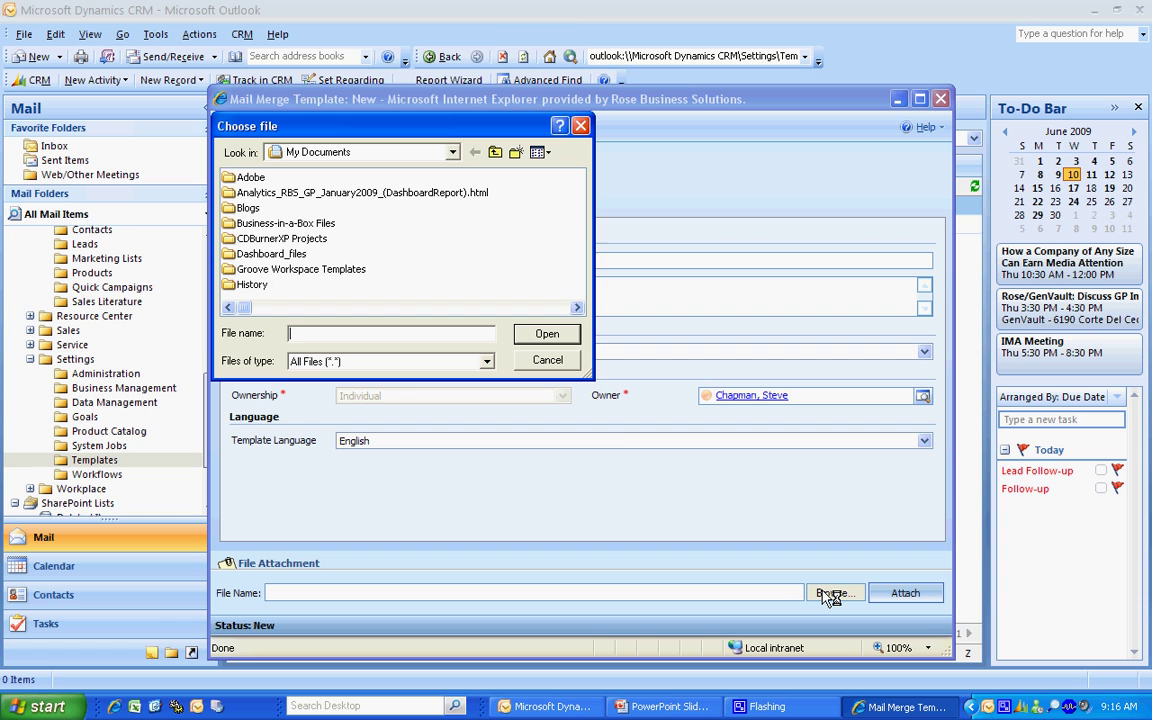
{"action": "left_click", "coordinate": [541, 152]}
{"action": "left_click", "coordinate": [556, 232]}
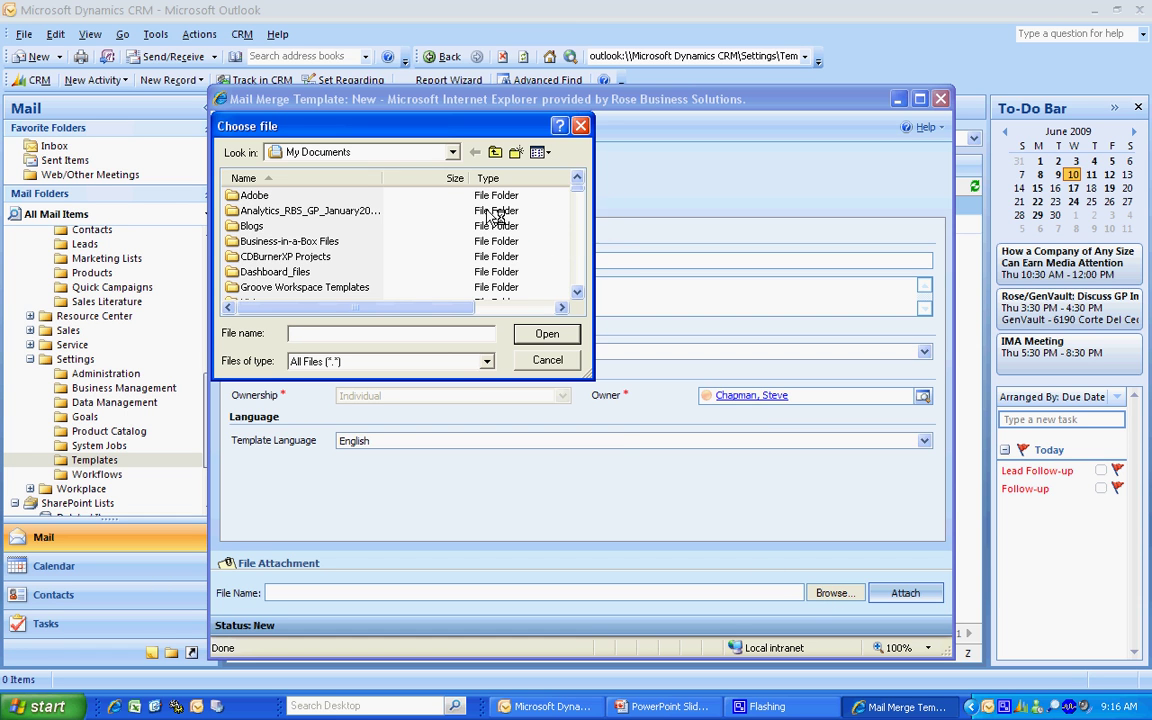
{"action": "left_click_drag", "start_coordinate": [477, 179], "coordinate": [440, 180]}
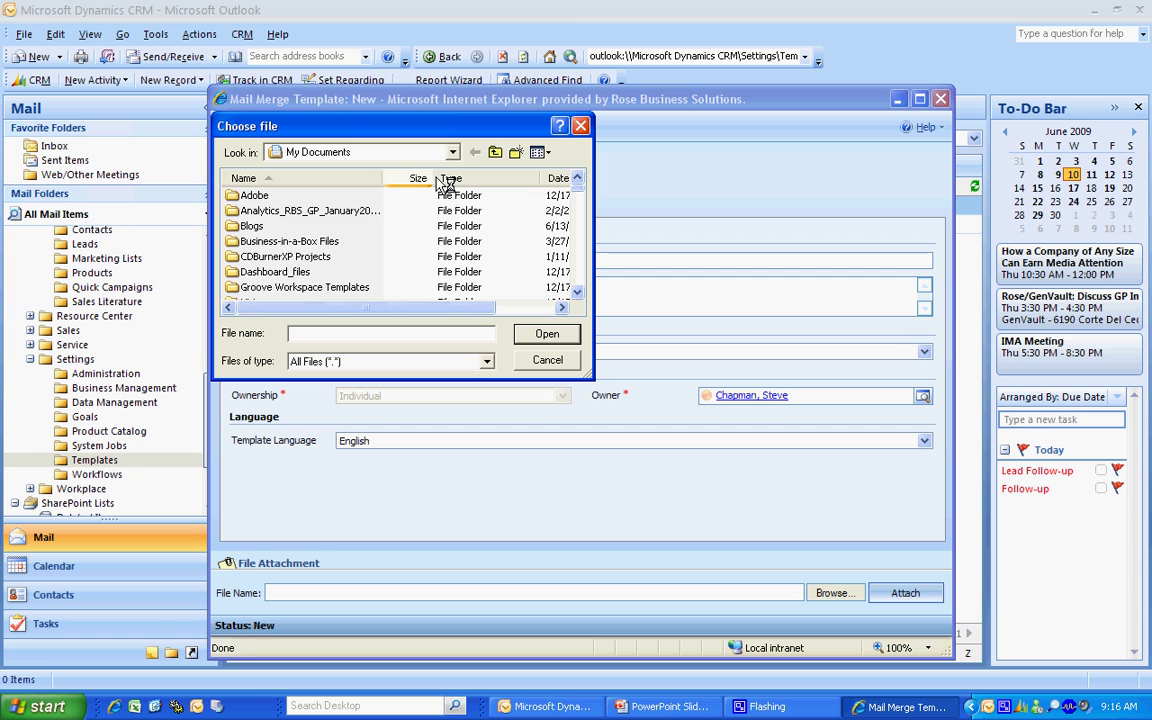
{"action": "left_click", "coordinate": [558, 180]}
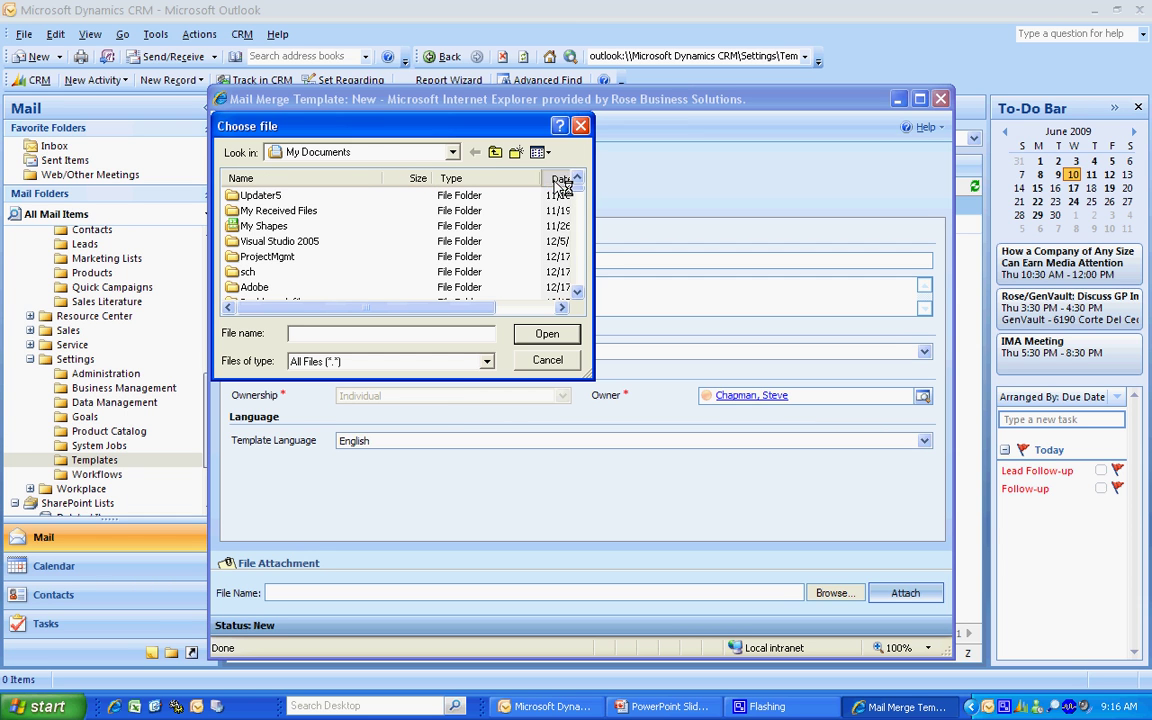
{"action": "left_click", "coordinate": [562, 181]}
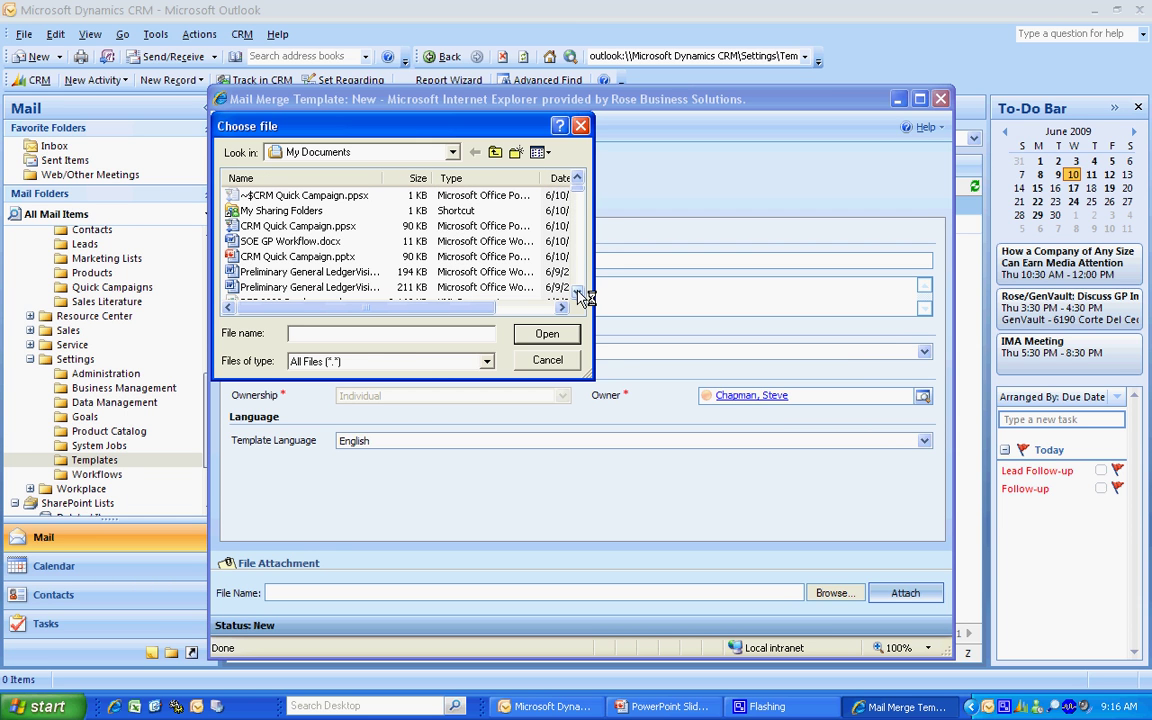
{"action": "left_click", "coordinate": [577, 291]}
{"action": "left_click", "coordinate": [577, 291]}
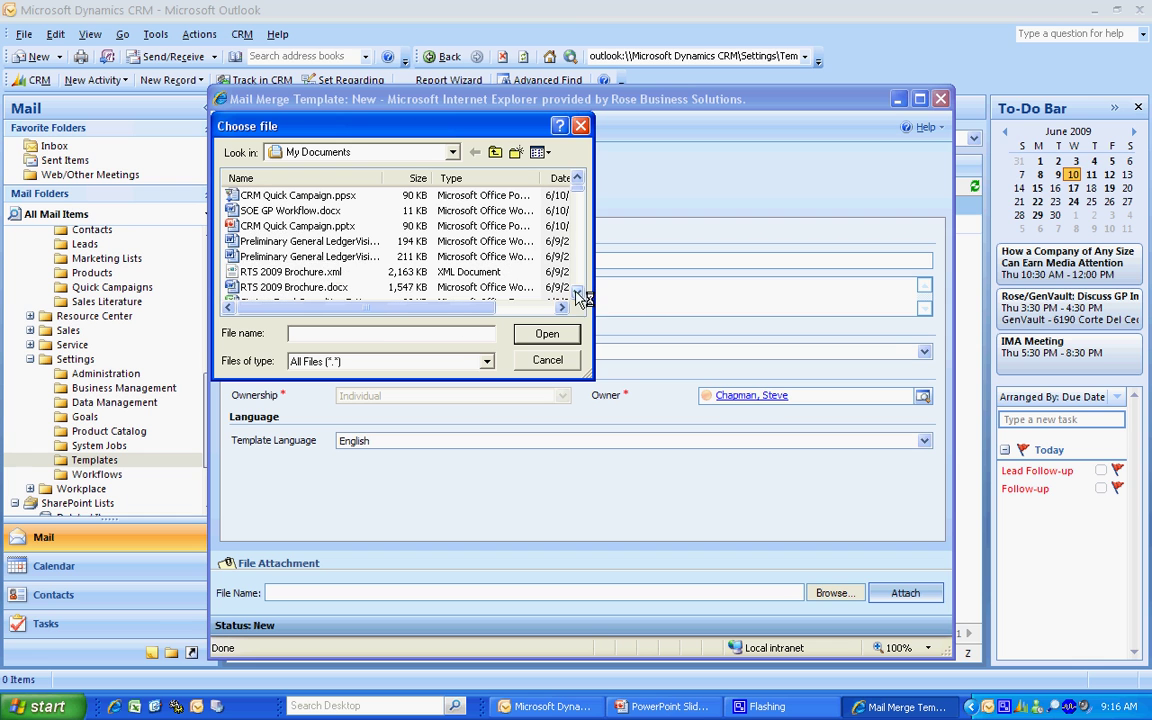
{"action": "left_click", "coordinate": [298, 272]}
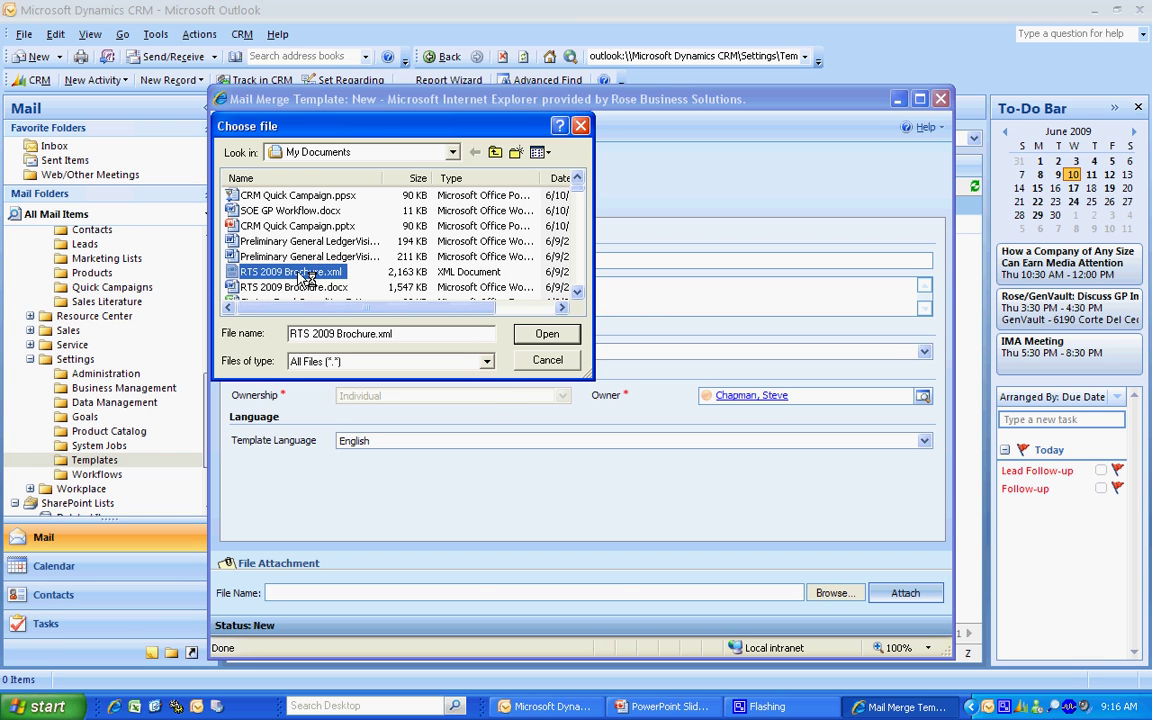
{"action": "left_click", "coordinate": [545, 337]}
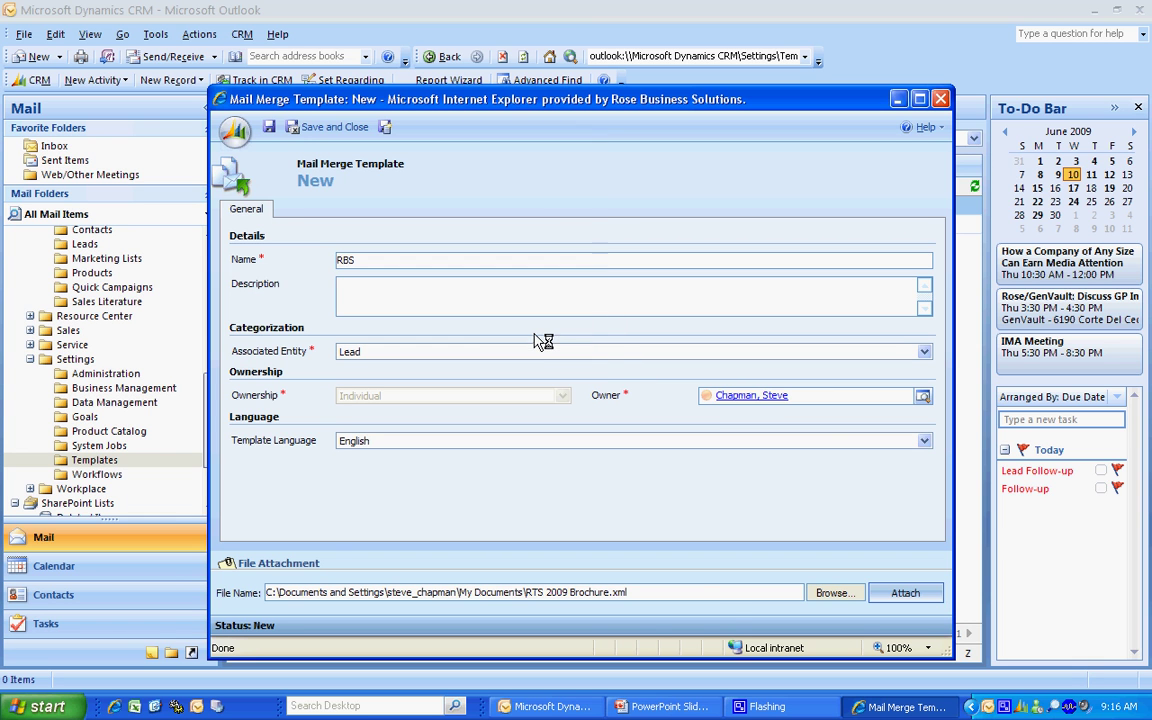
{"action": "left_click", "coordinate": [905, 594]}
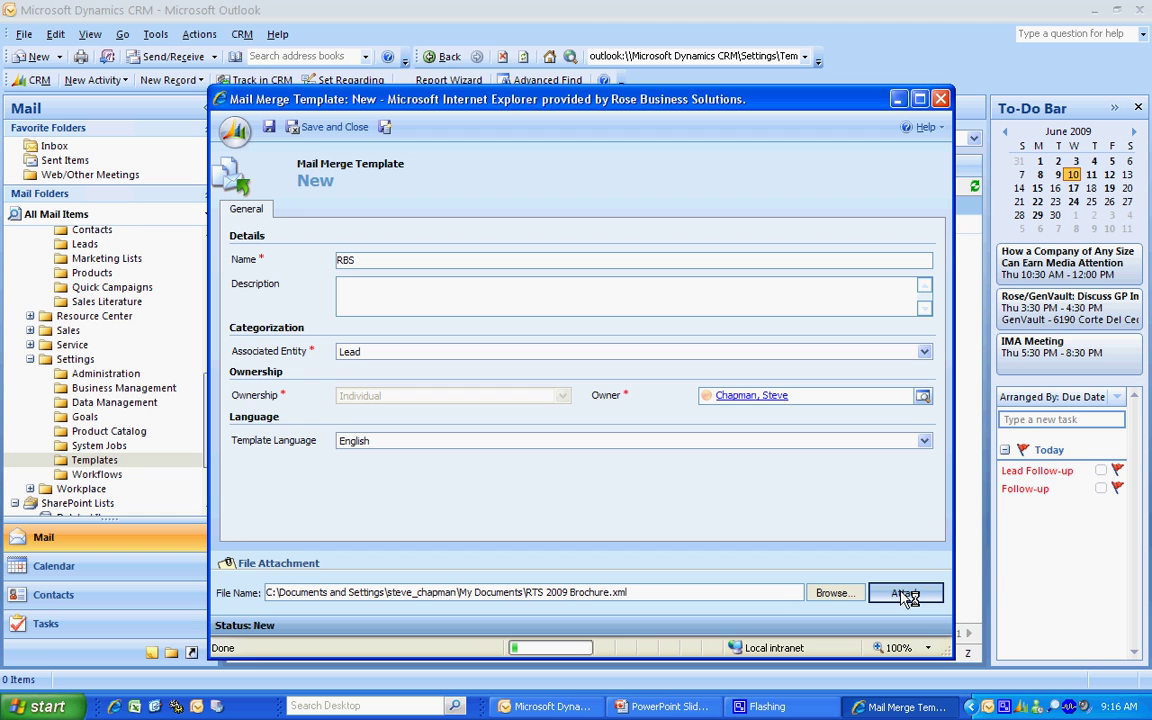
Step: Open the members of the Lead-type marketing list last used on 6/5/2009 and check its member's lead record
{"action": "left_click", "coordinate": [105, 262]}
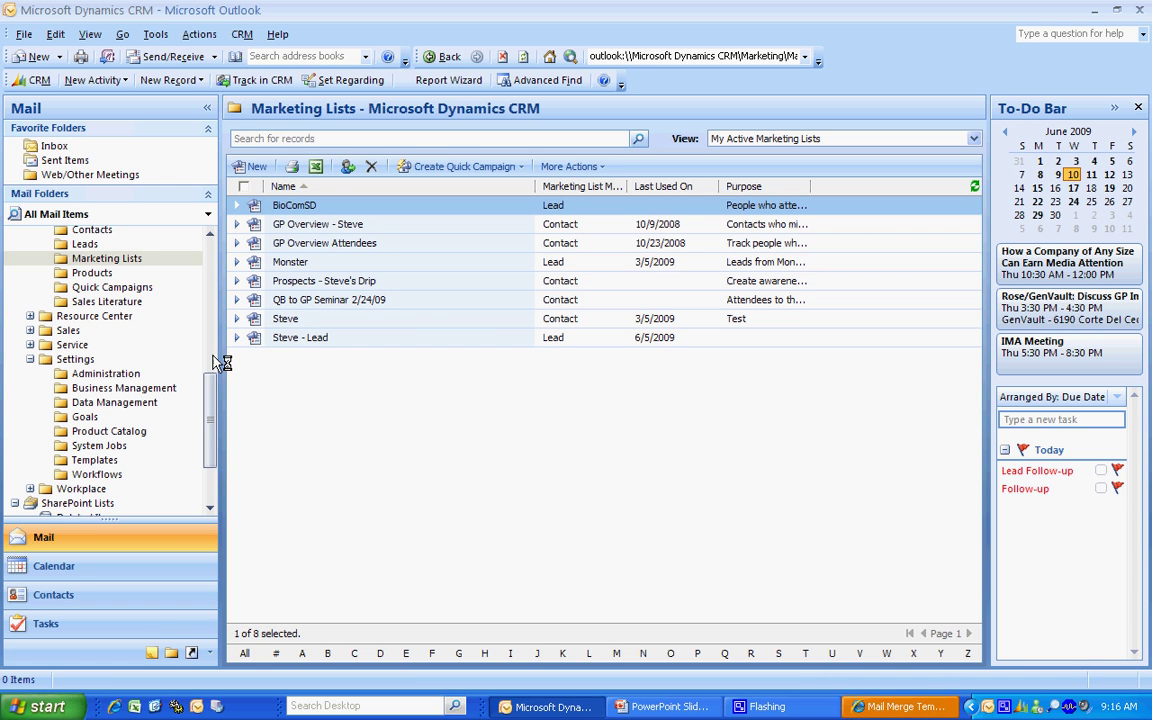
{"action": "left_click", "coordinate": [350, 340]}
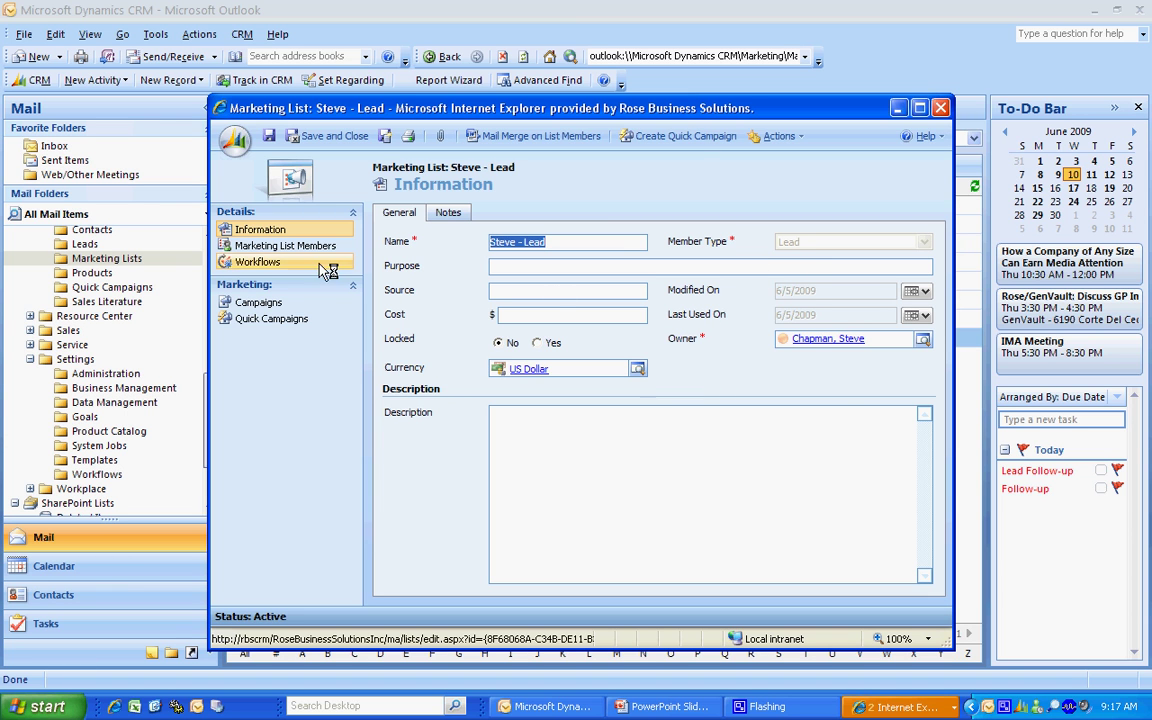
{"action": "left_click", "coordinate": [290, 245]}
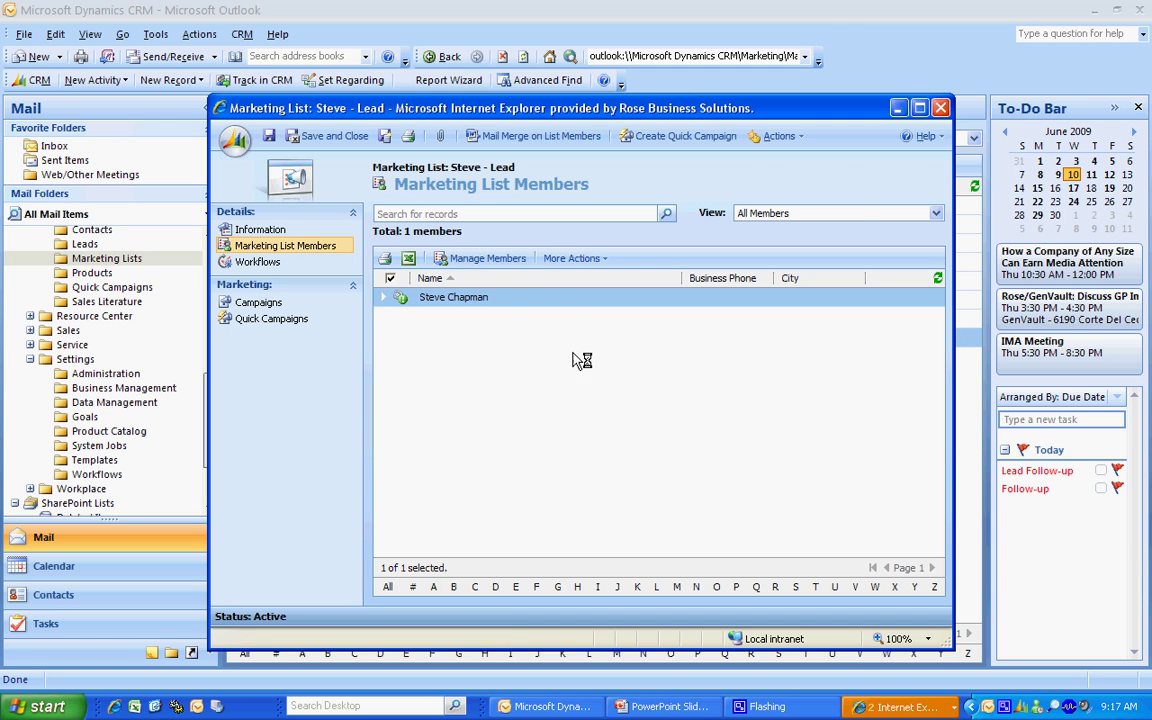
{"action": "double_click", "coordinate": [504, 300]}
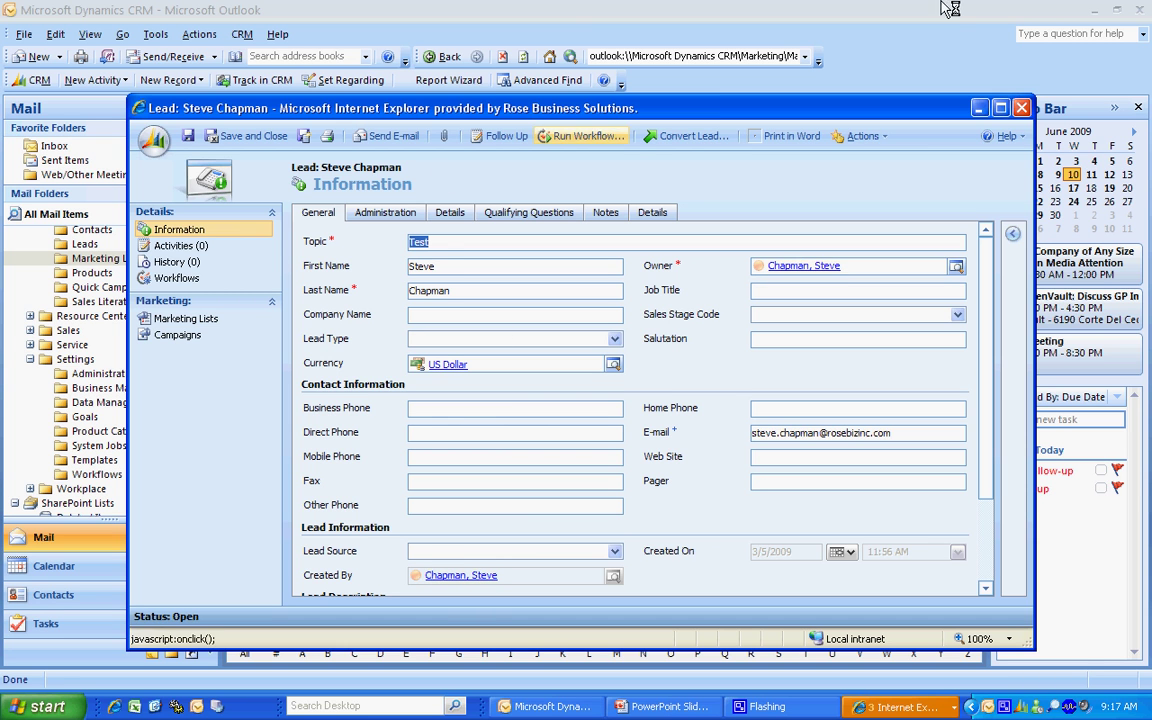
{"action": "left_click", "coordinate": [1021, 107]}
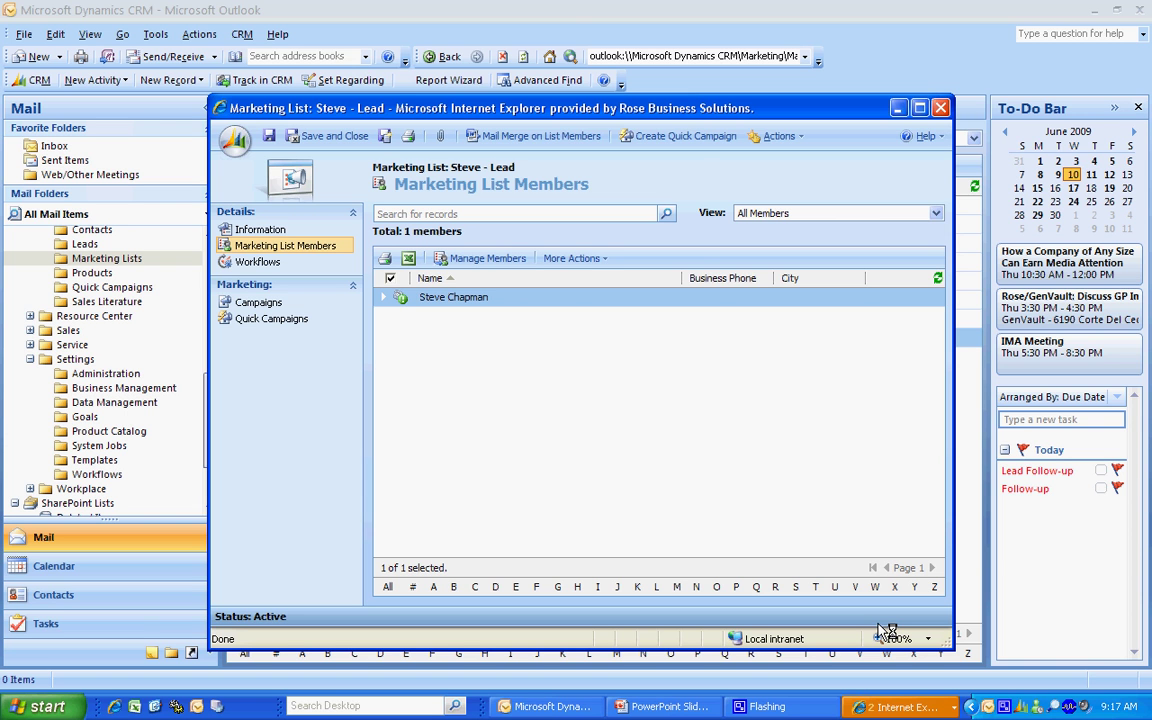
Step: Return to the RBS mail merge template, then save and close it
{"action": "left_click", "coordinate": [887, 705]}
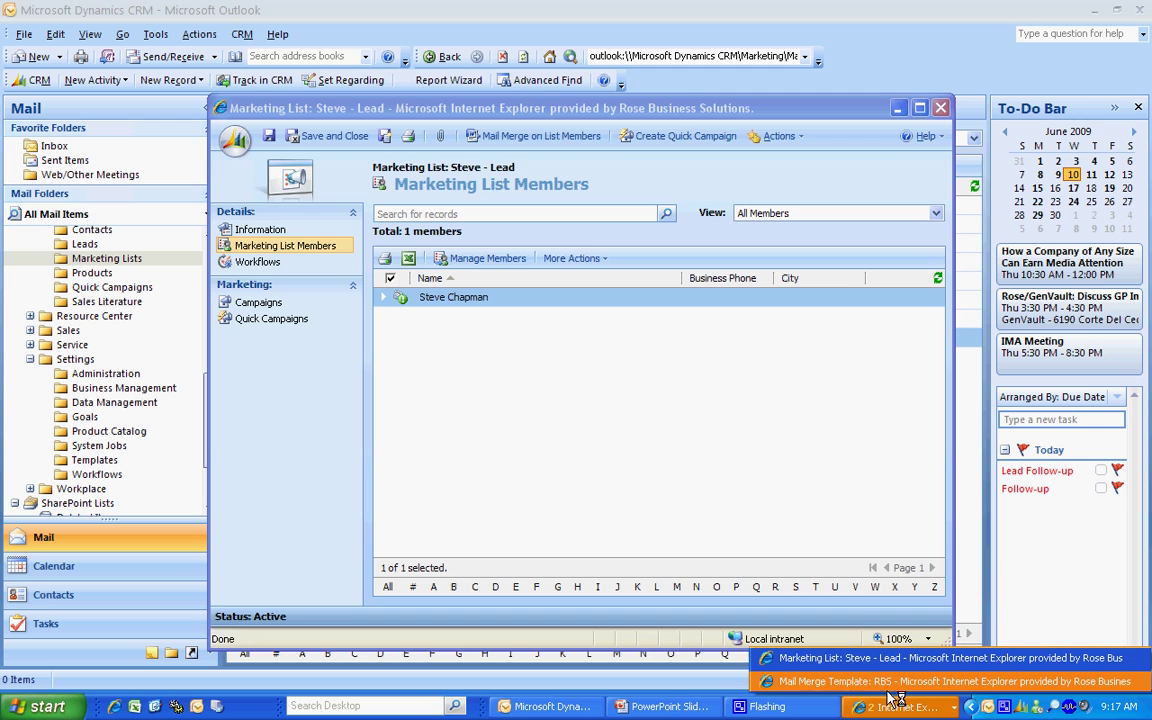
{"action": "left_click", "coordinate": [879, 683]}
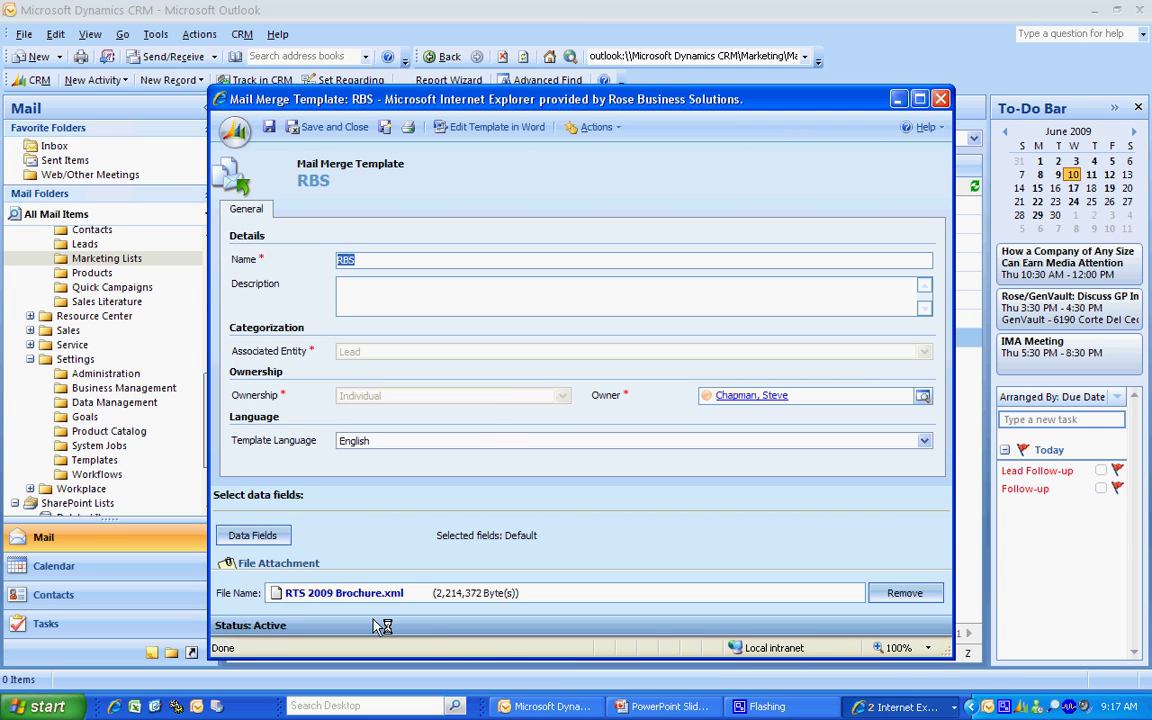
{"action": "left_click", "coordinate": [322, 130]}
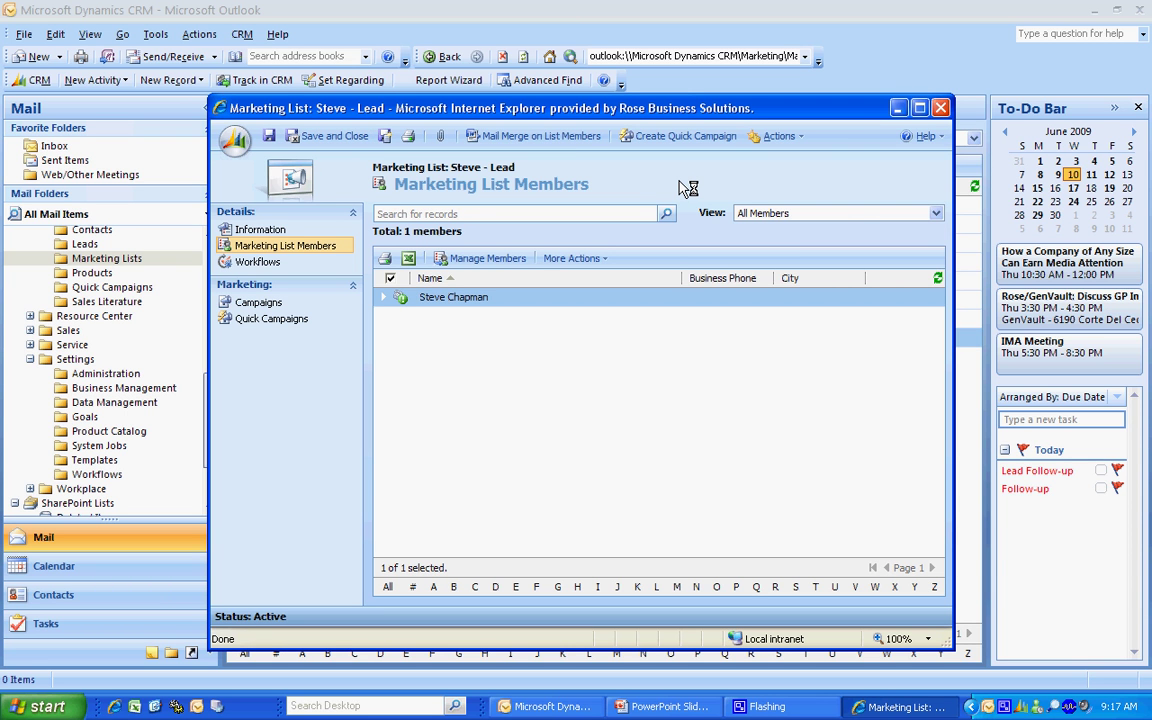
Step: Start a quick campaign named RBS from the marketing list, using E-mail via Mail Merge as the activity type
{"action": "left_click", "coordinate": [694, 138]}
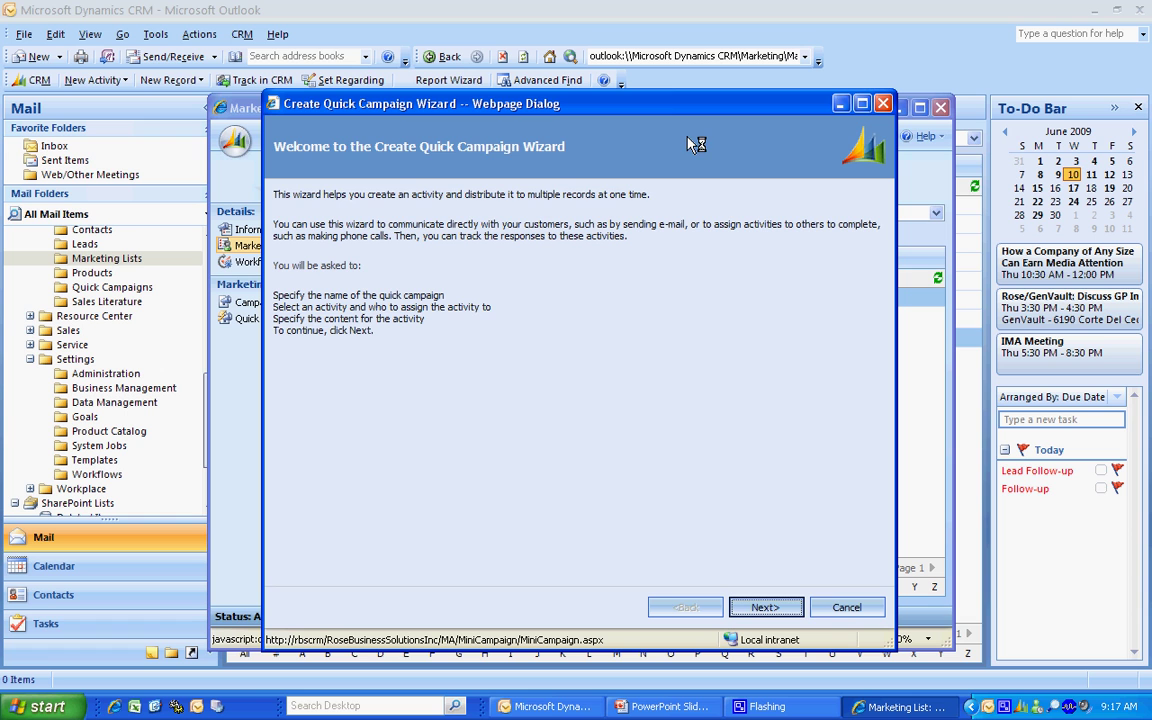
{"action": "left_click", "coordinate": [765, 609]}
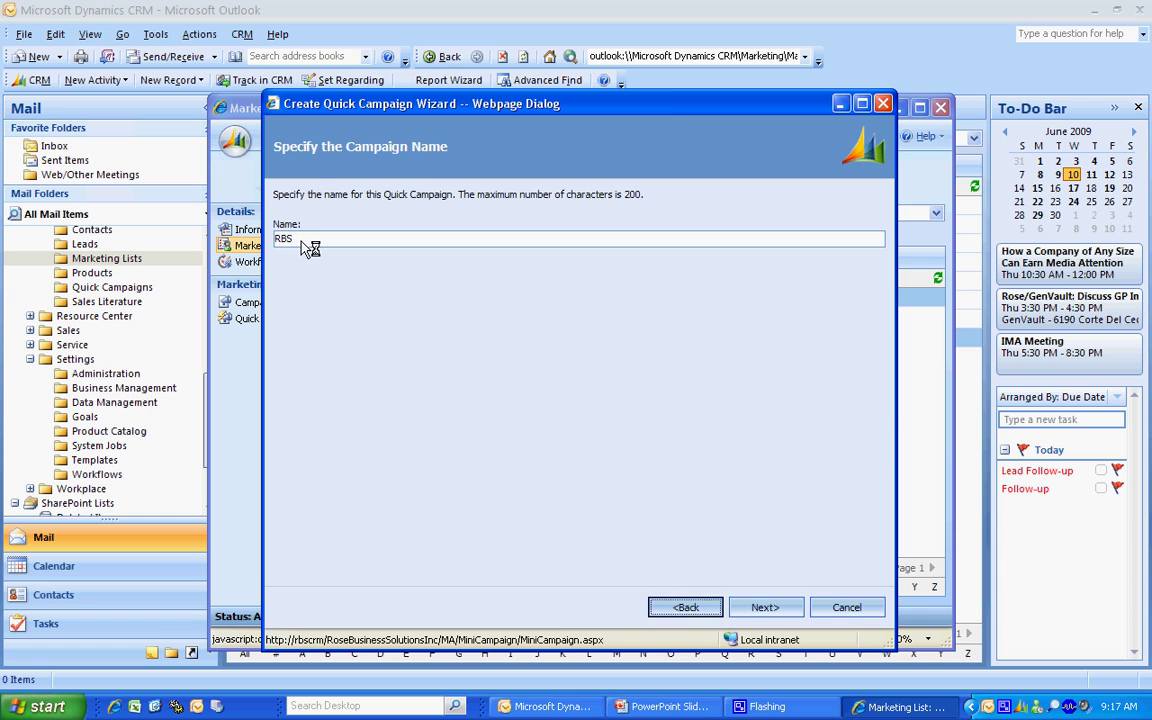
{"action": "left_click", "coordinate": [765, 609]}
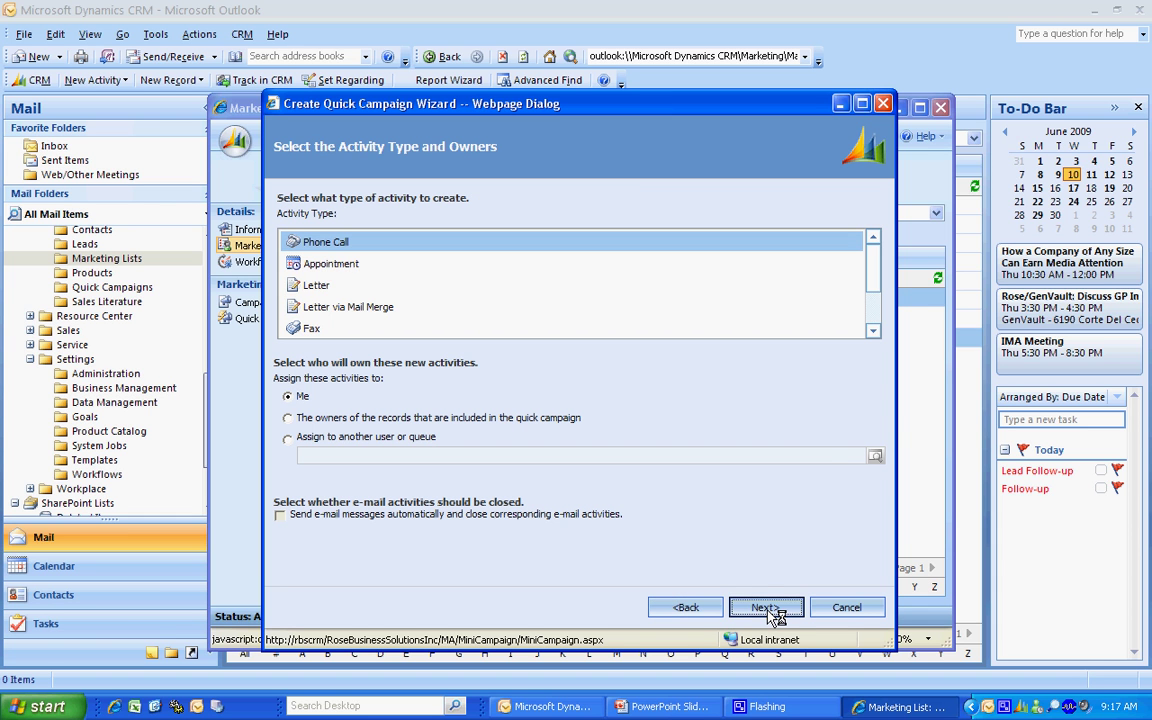
{"action": "scroll", "coordinate": [870, 300], "scroll_direction": "down", "scroll_amount": 2}
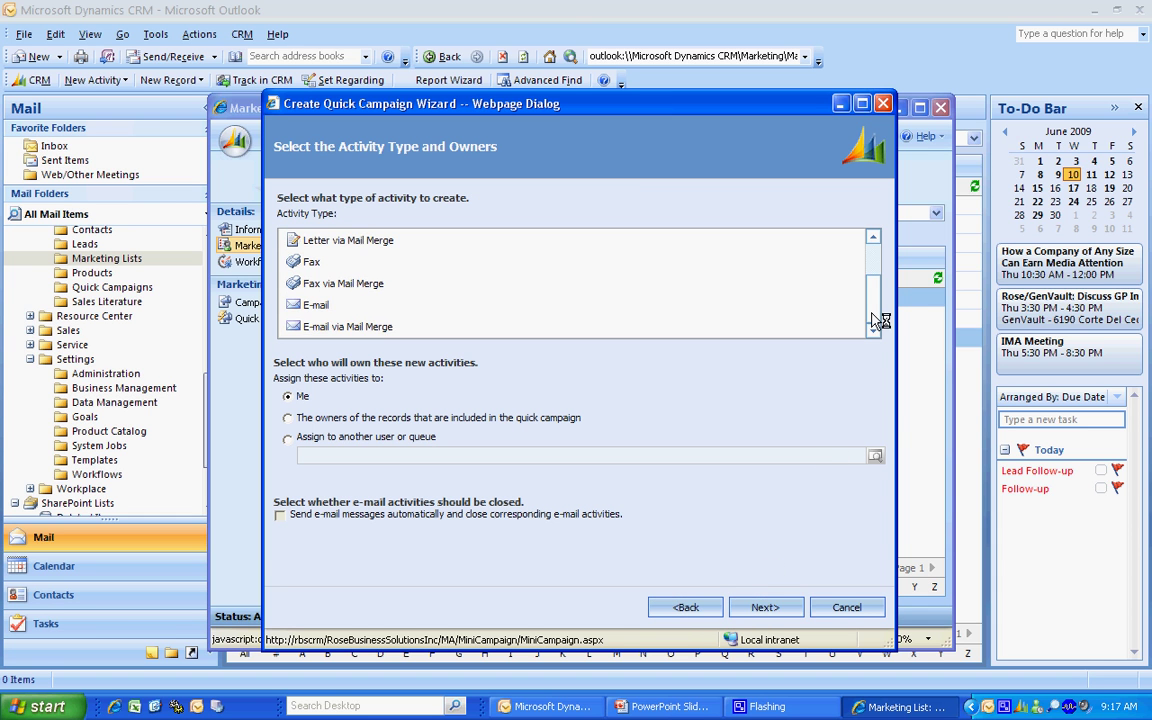
{"action": "left_click", "coordinate": [372, 330]}
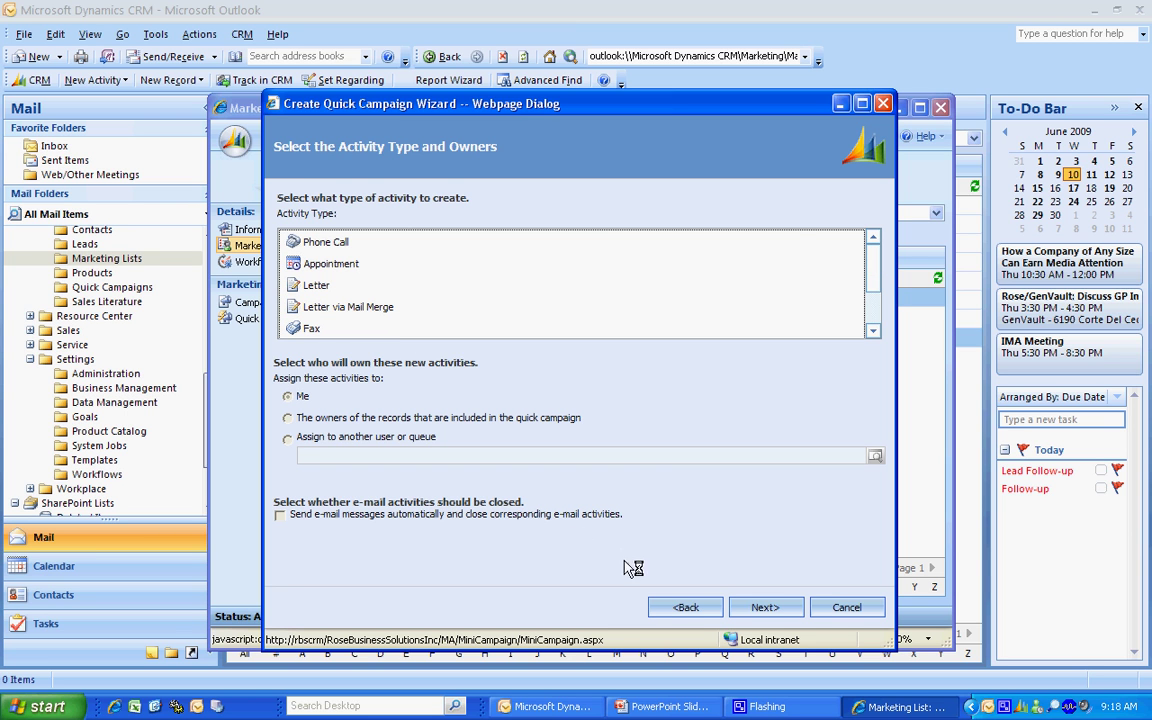
{"action": "left_click", "coordinate": [768, 609]}
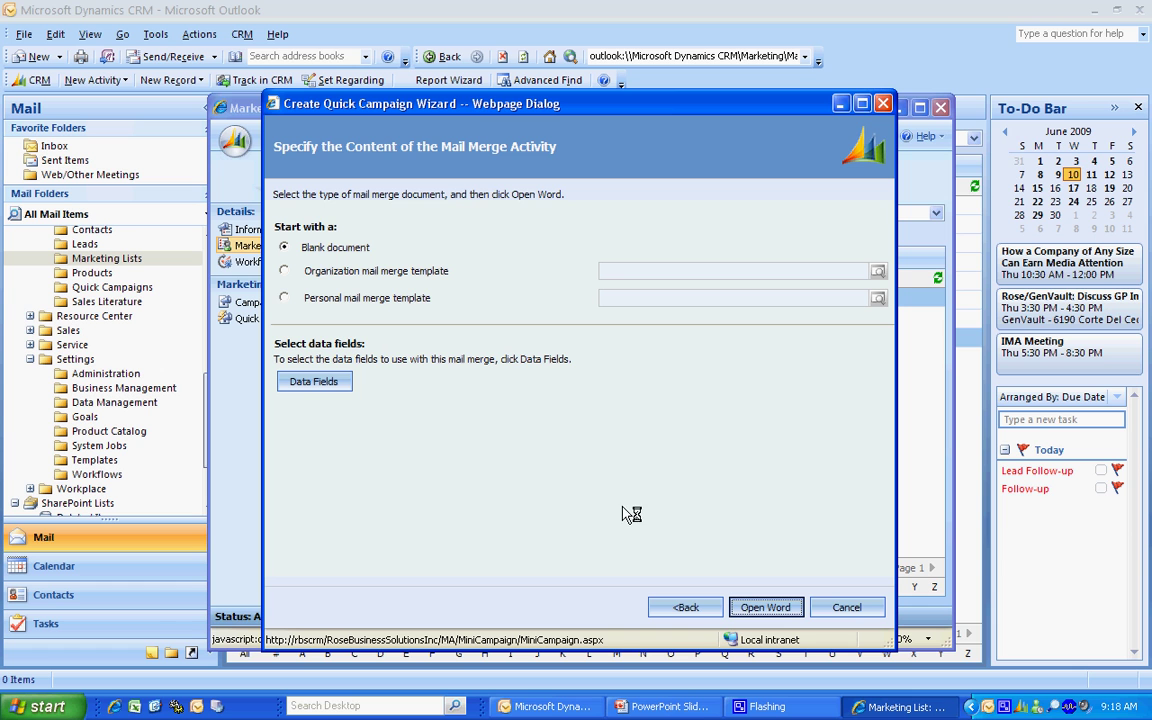
Step: Choose RBS as the campaign's personal mail merge template and open the merge document in Word
{"action": "left_click", "coordinate": [284, 299]}
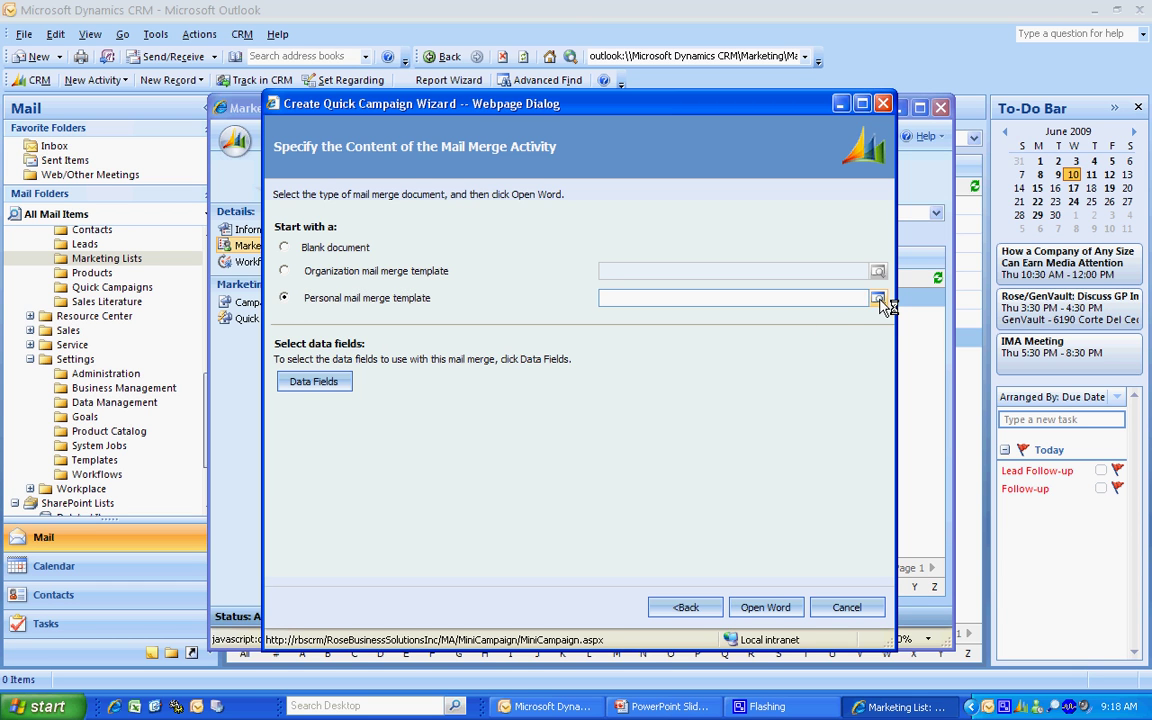
{"action": "left_click", "coordinate": [877, 299]}
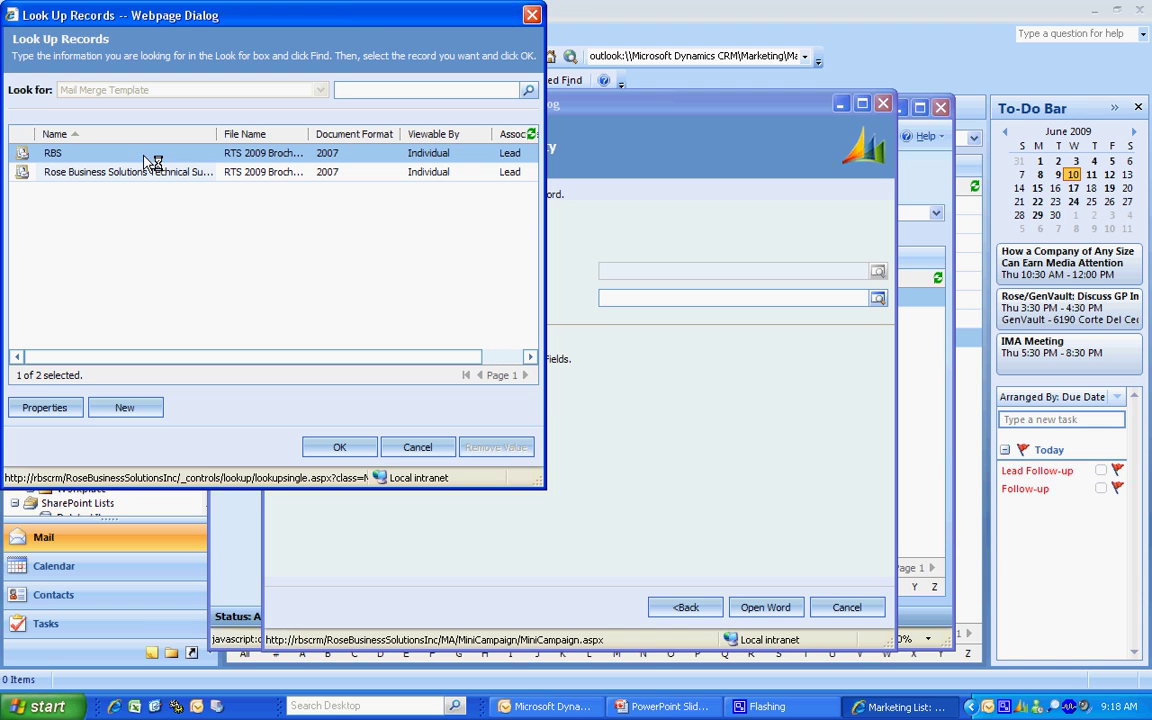
{"action": "left_click", "coordinate": [337, 448]}
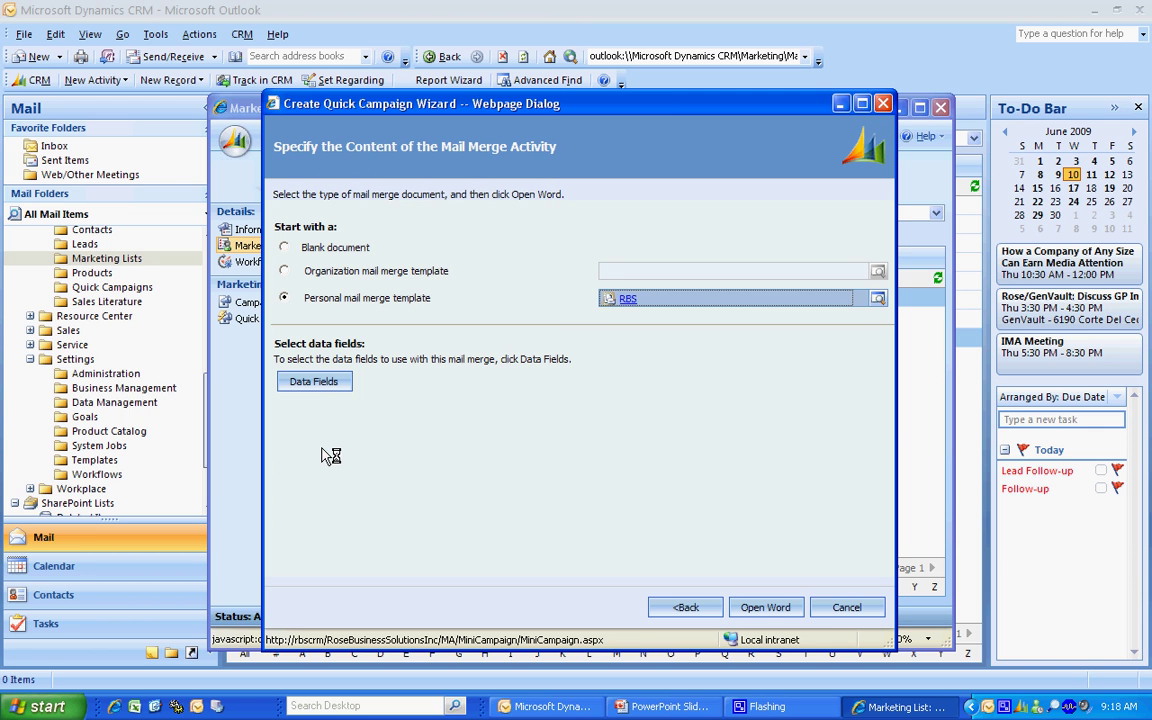
{"action": "left_click", "coordinate": [771, 610]}
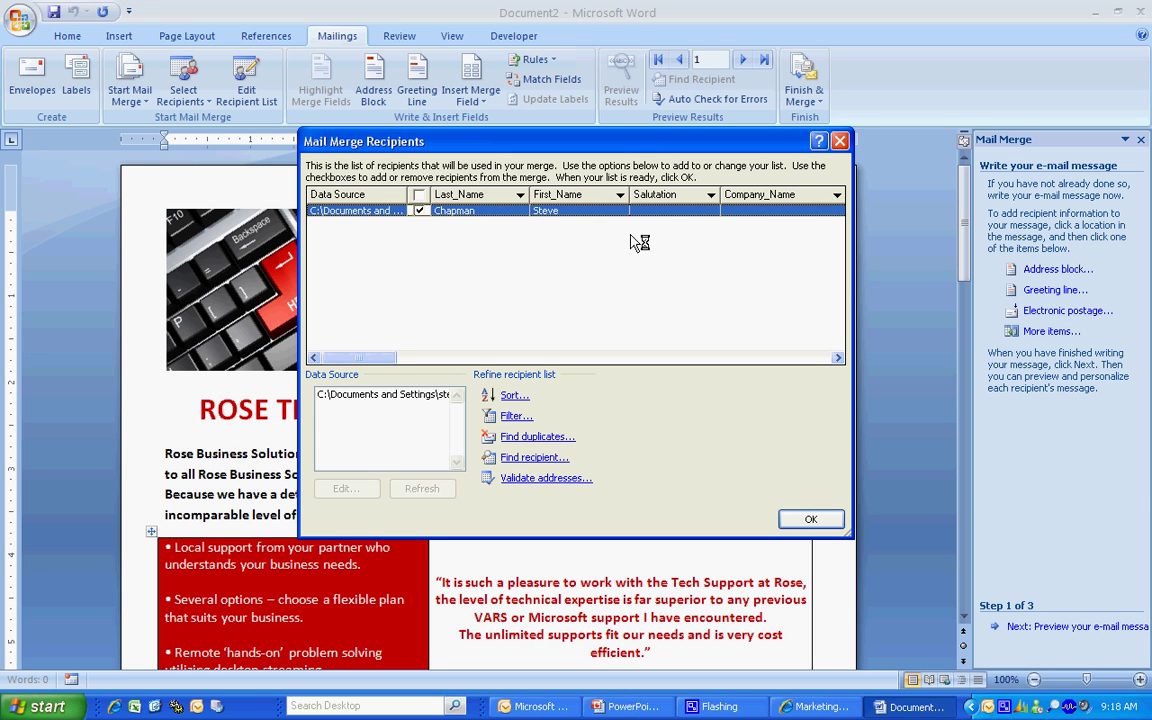
Step: Accept the mail merge recipient list and advance the merge wizard through the message preview to the completion stage
{"action": "left_click", "coordinate": [808, 520]}
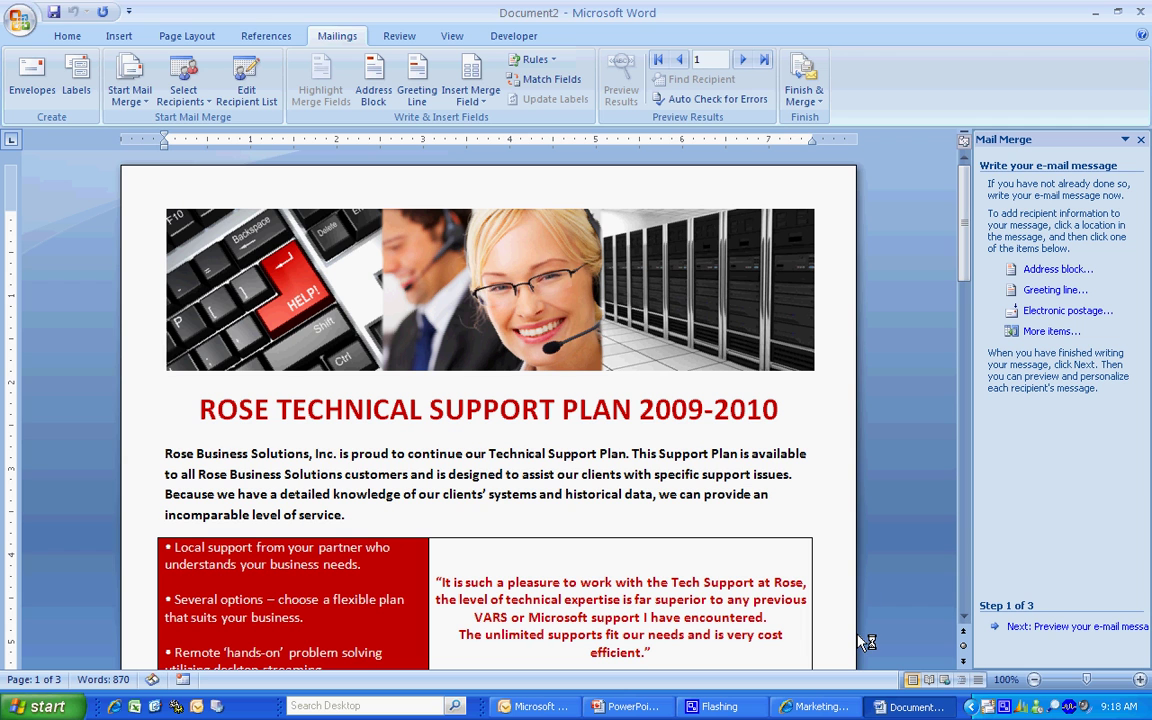
{"action": "left_click", "coordinate": [1077, 630]}
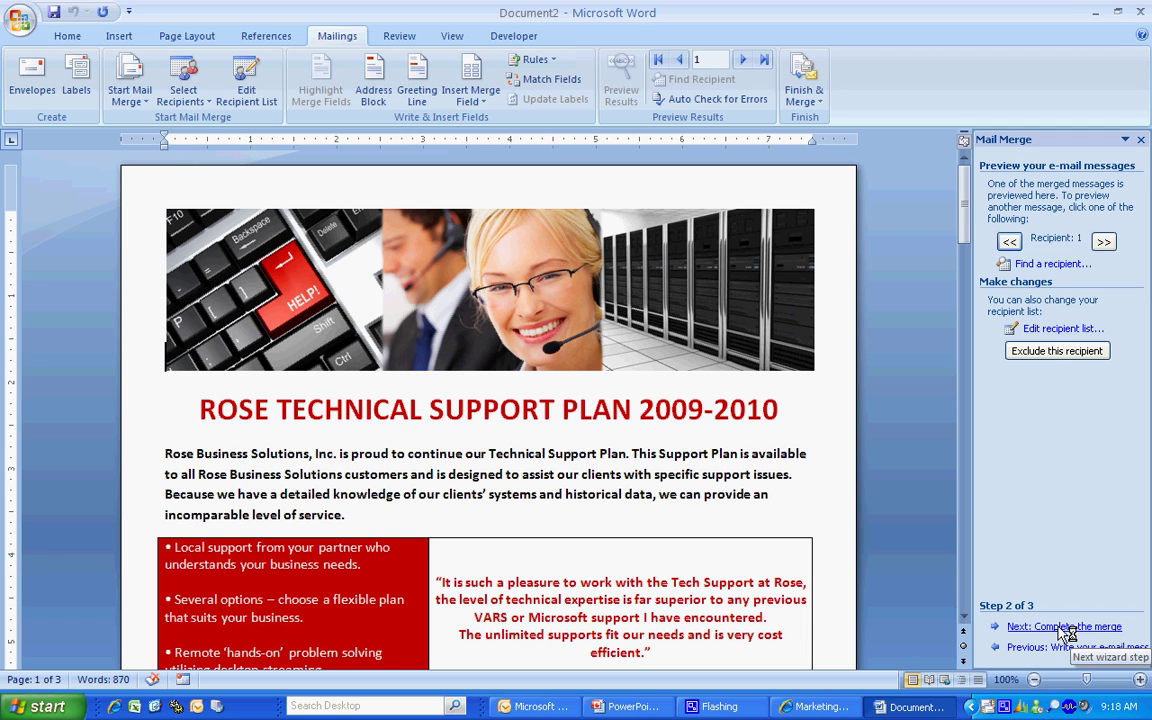
{"action": "left_click", "coordinate": [1072, 628]}
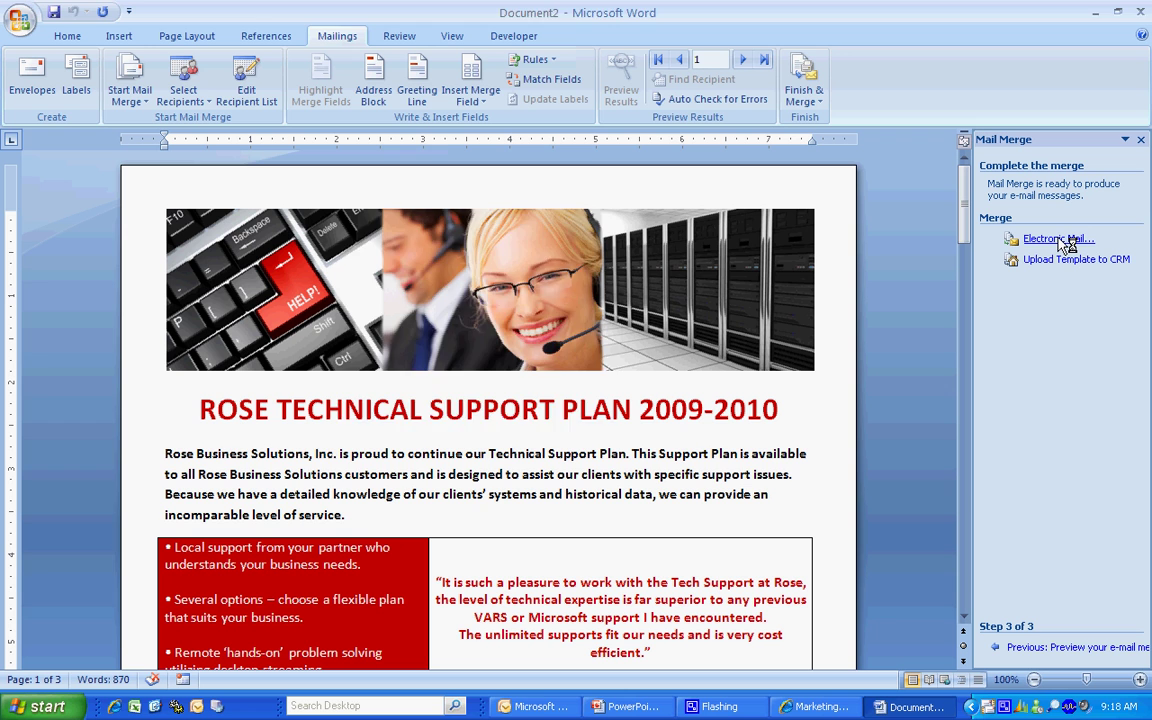
Step: Merge the document to electronic mail for all records with the subject line "RBS Tech Support"
{"action": "left_click", "coordinate": [1025, 240]}
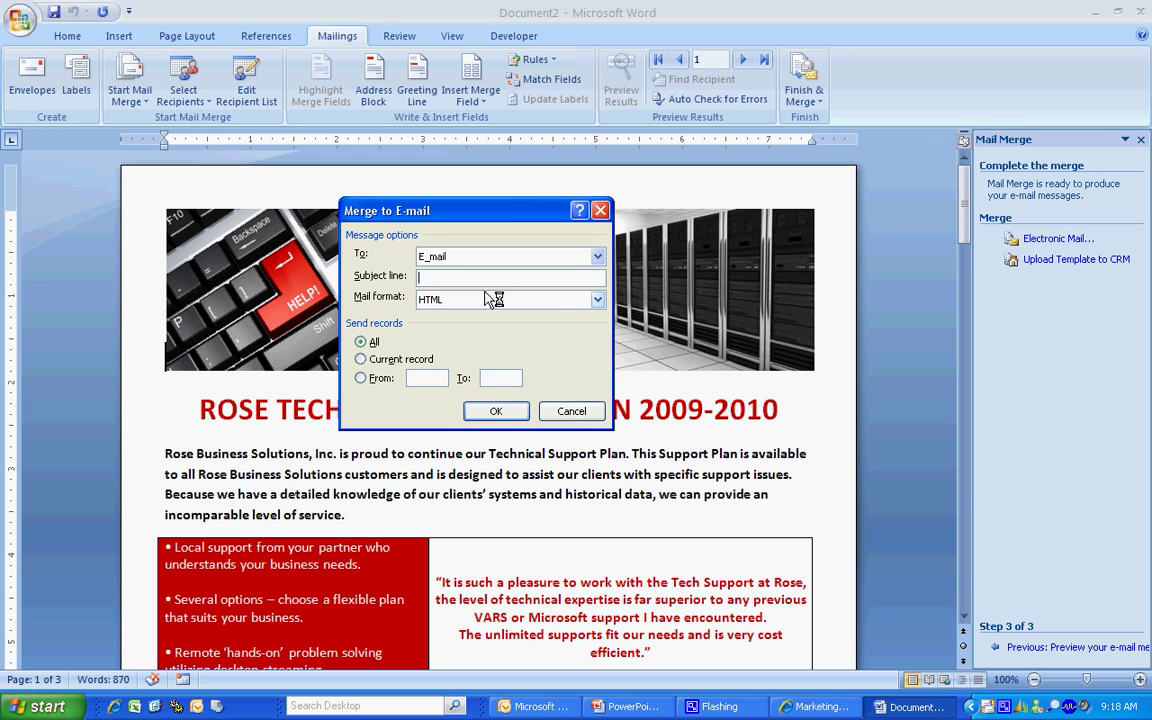
{"action": "type", "text": "Ros"}
{"action": "key", "text": "BackSpace"}
{"action": "key", "text": "BackSpace"}
{"action": "type", "text": "BS "}
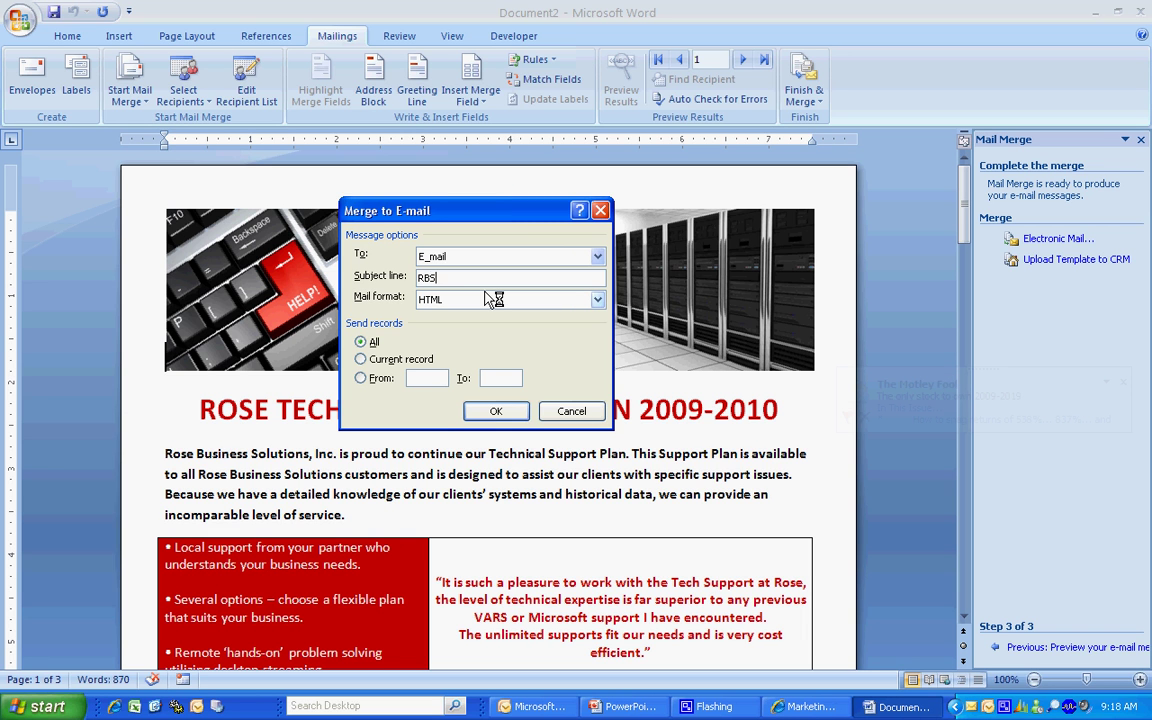
{"action": "type", "text": "Tech Support"}
{"action": "left_click", "coordinate": [505, 411]}
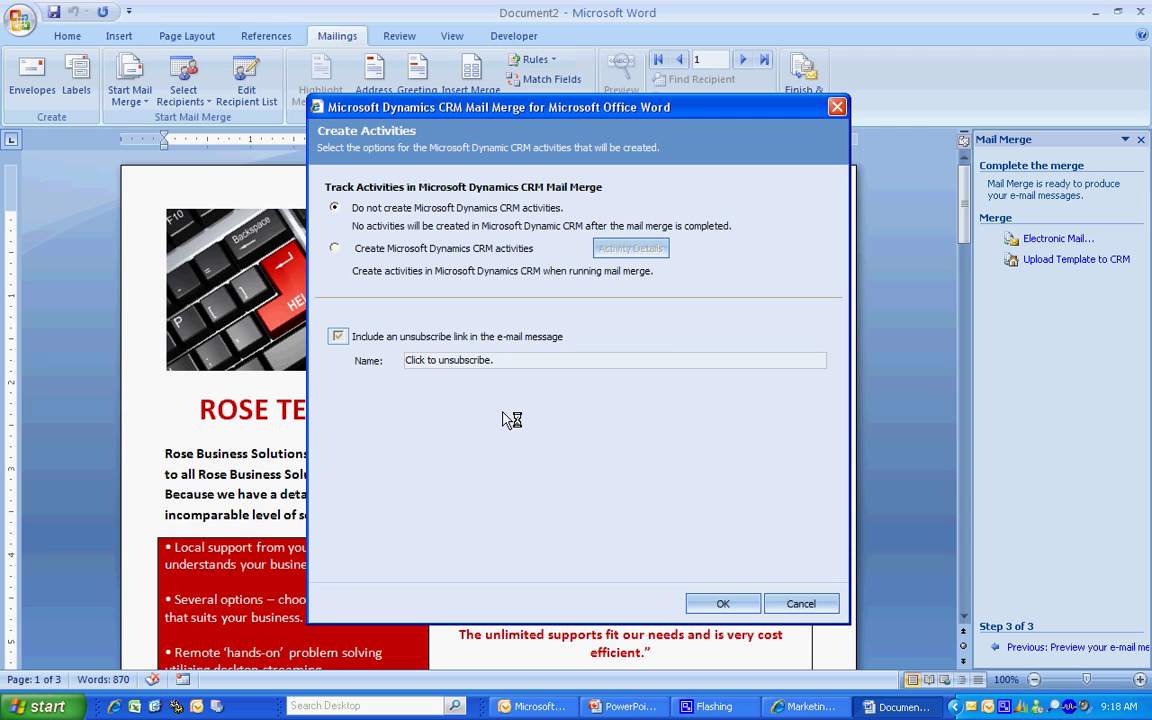
Step: Choose to create Microsoft Dynamics CRM activities for the mail merge and run it
{"action": "left_click", "coordinate": [336, 250]}
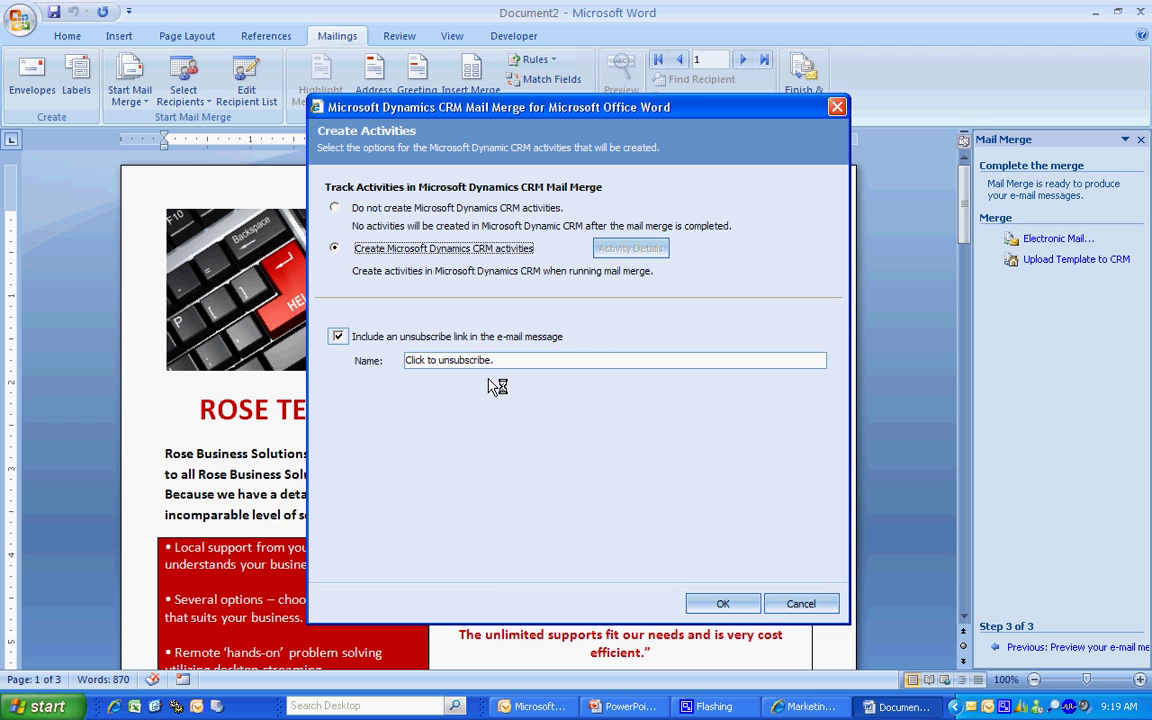
{"action": "left_click", "coordinate": [728, 608]}
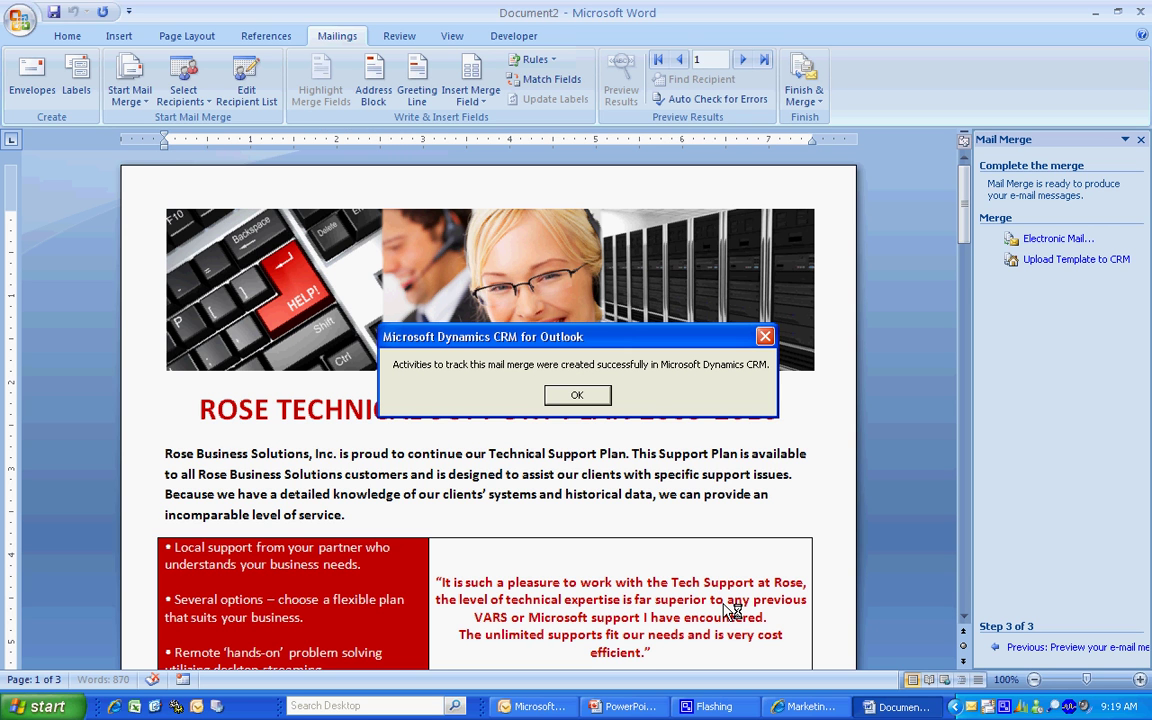
{"action": "left_click", "coordinate": [579, 397]}
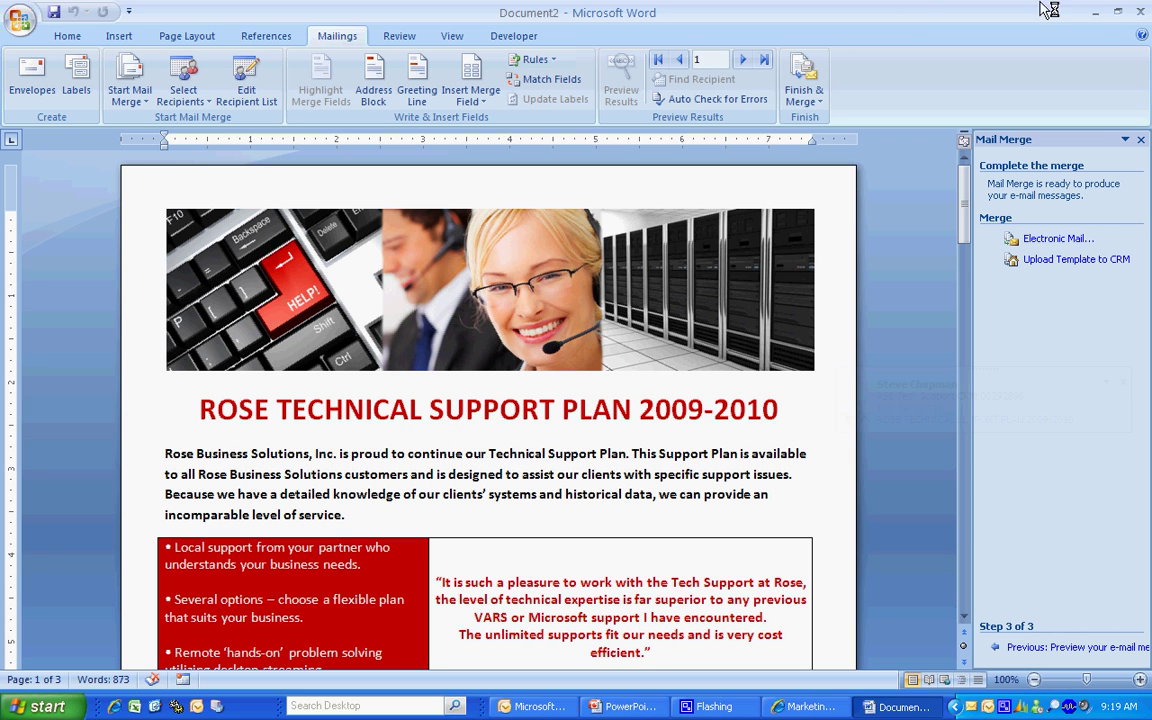
Step: Close the merge document, stopping the current CRM mail merge and discarding the changes
{"action": "left_click", "coordinate": [1139, 12]}
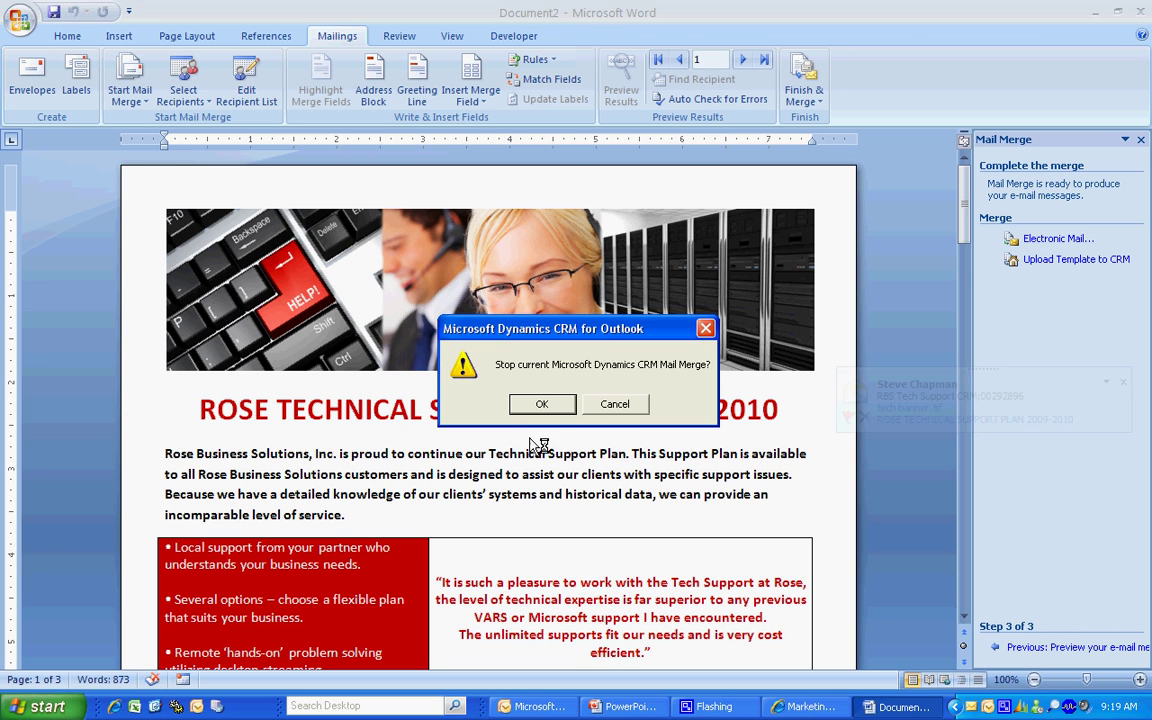
{"action": "left_click", "coordinate": [543, 408]}
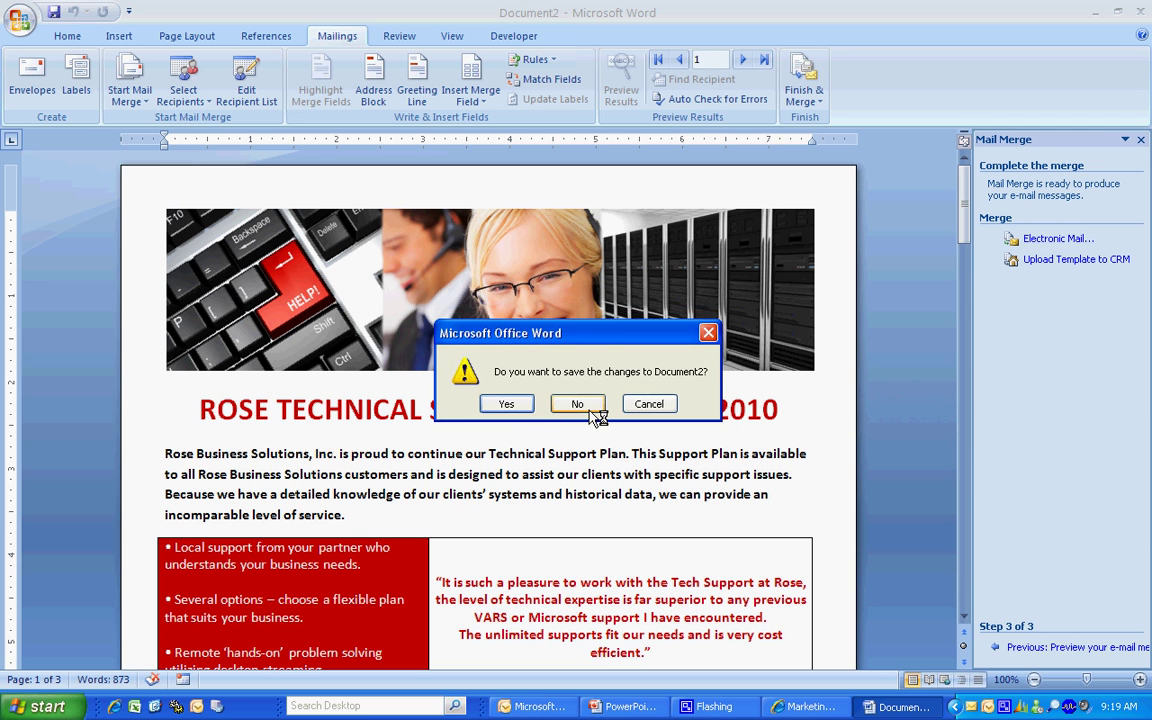
{"action": "left_click", "coordinate": [586, 406]}
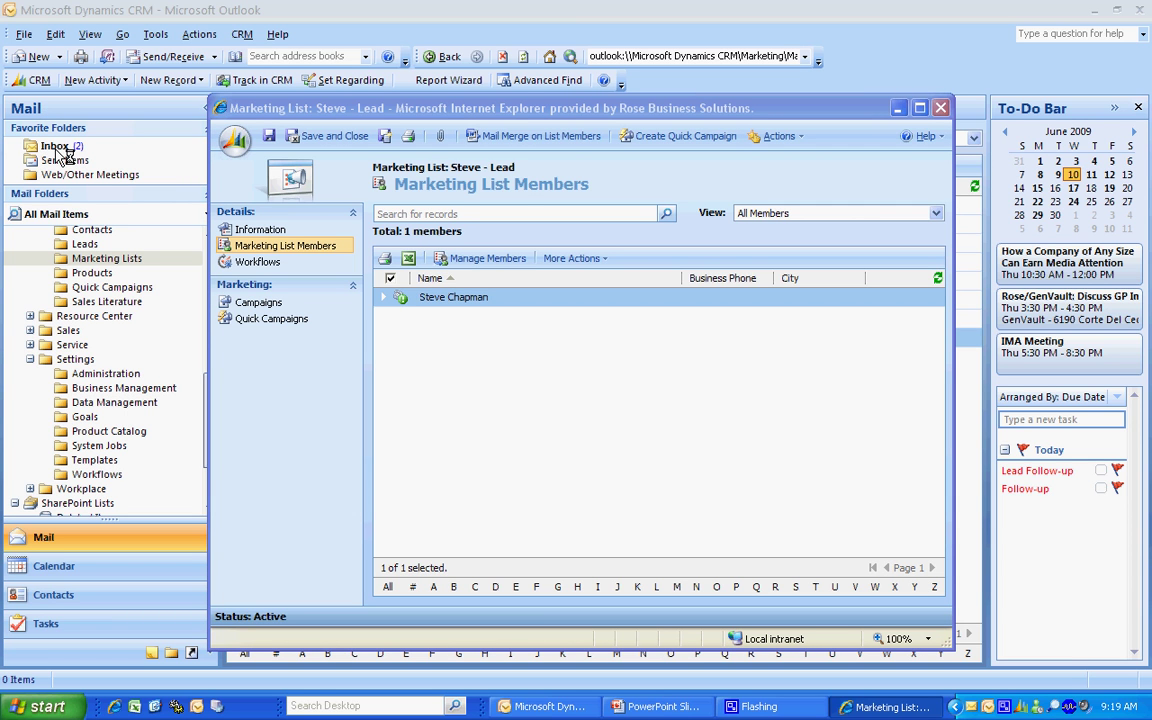
Step: Open the RBS Tech Support e-mail in the Outlook Inbox and review the brochure content through to its end
{"action": "left_click", "coordinate": [58, 148]}
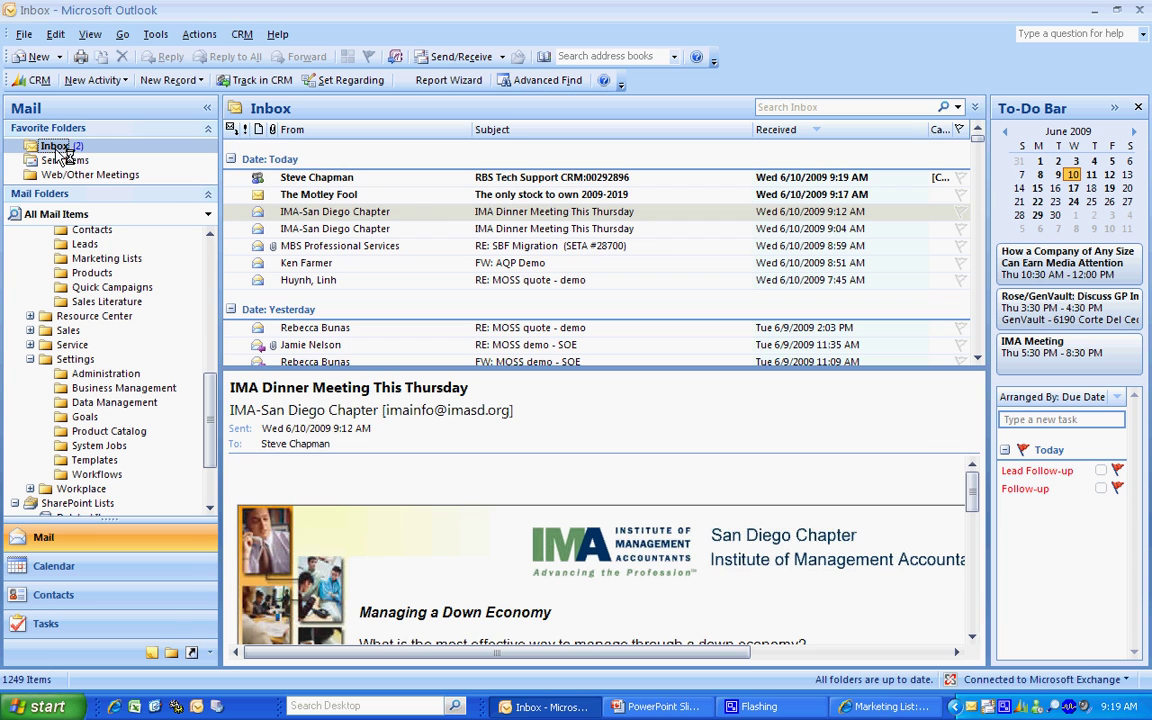
{"action": "left_click", "coordinate": [318, 178]}
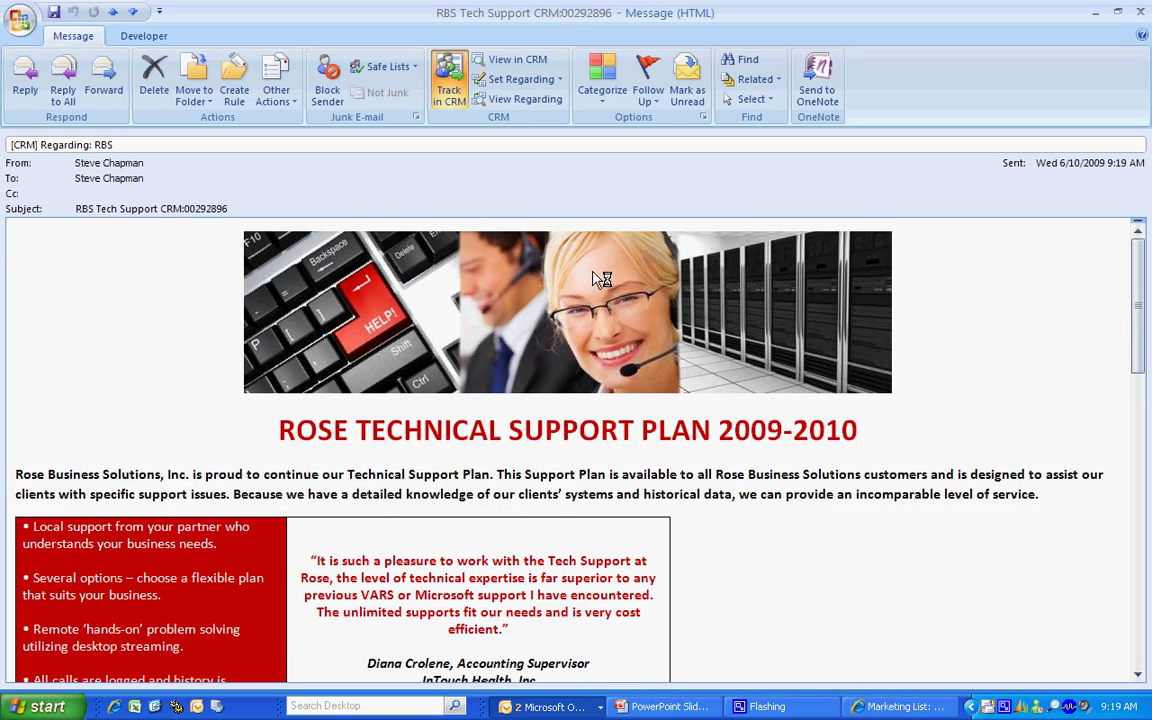
{"action": "scroll", "coordinate": [1028, 605], "scroll_direction": "down", "scroll_amount": 10}
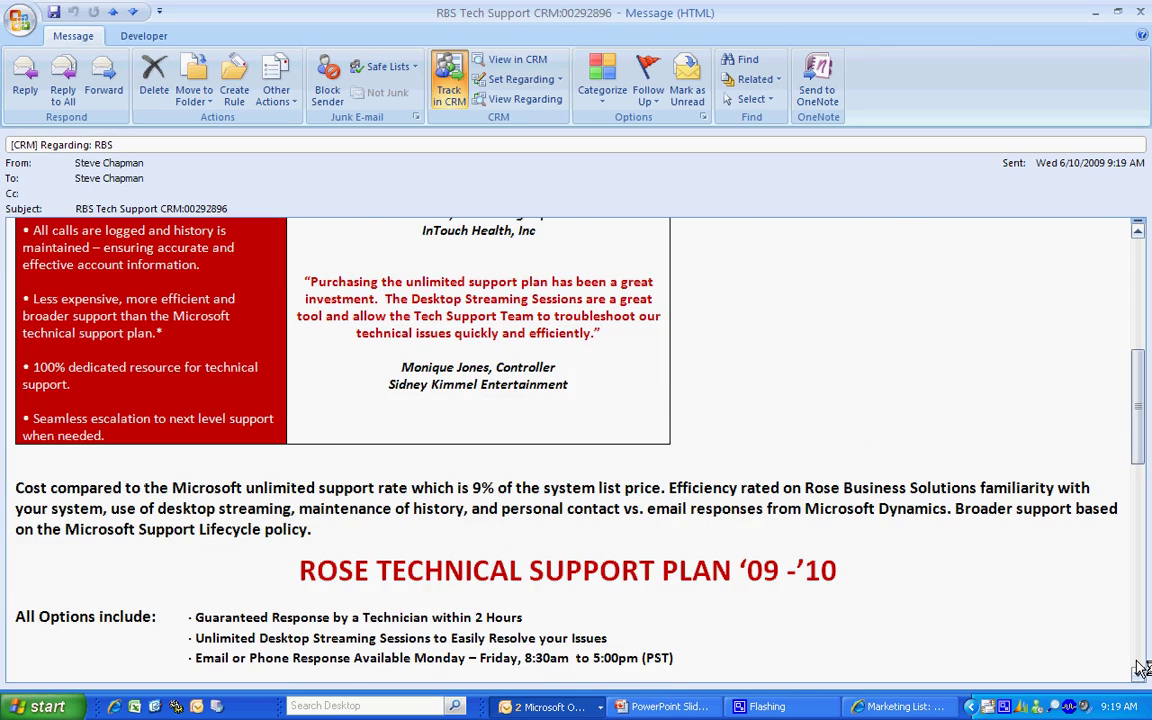
{"action": "scroll", "coordinate": [1141, 668], "scroll_direction": "down", "scroll_amount": 7}
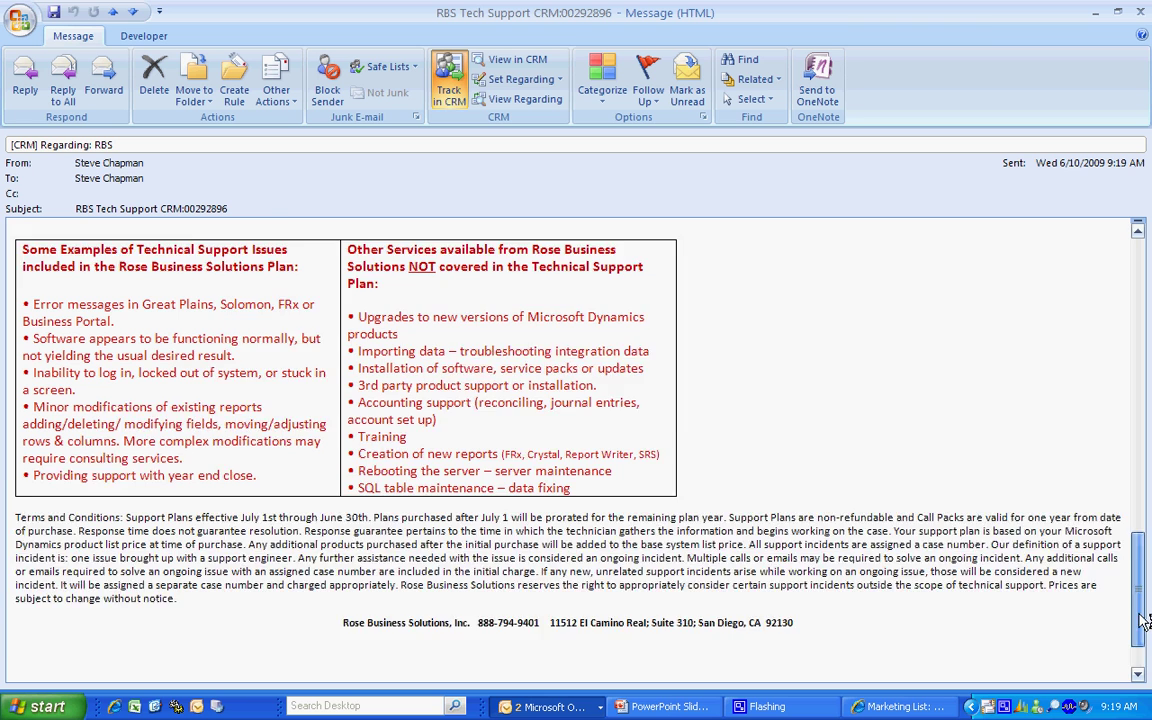